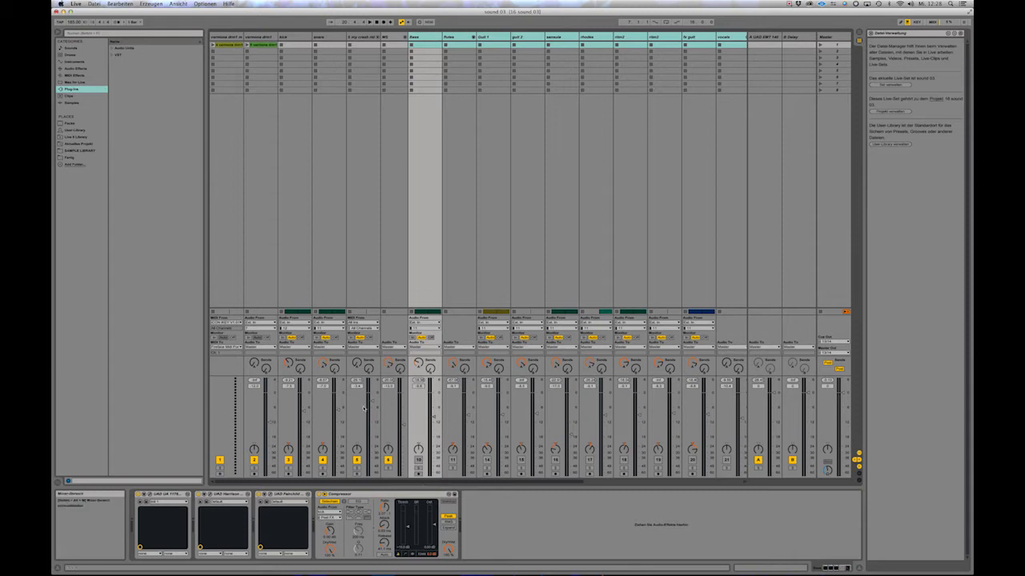
Switch to the Arrangement and unfold the kick, snare, crash ride and MS tracks.
{"action": "key", "text": "Tab"}
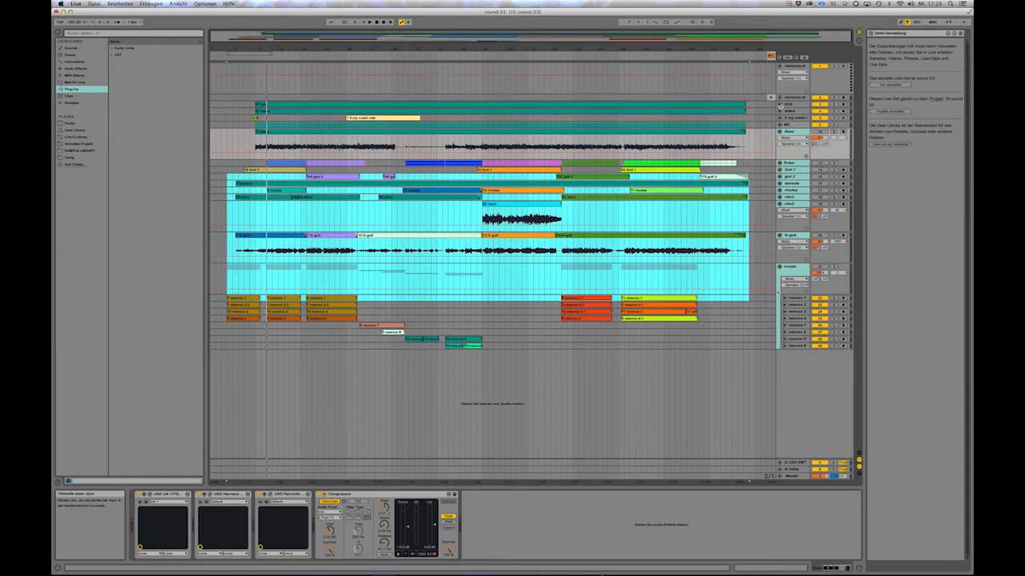
{"action": "left_click", "coordinate": [780, 103]}
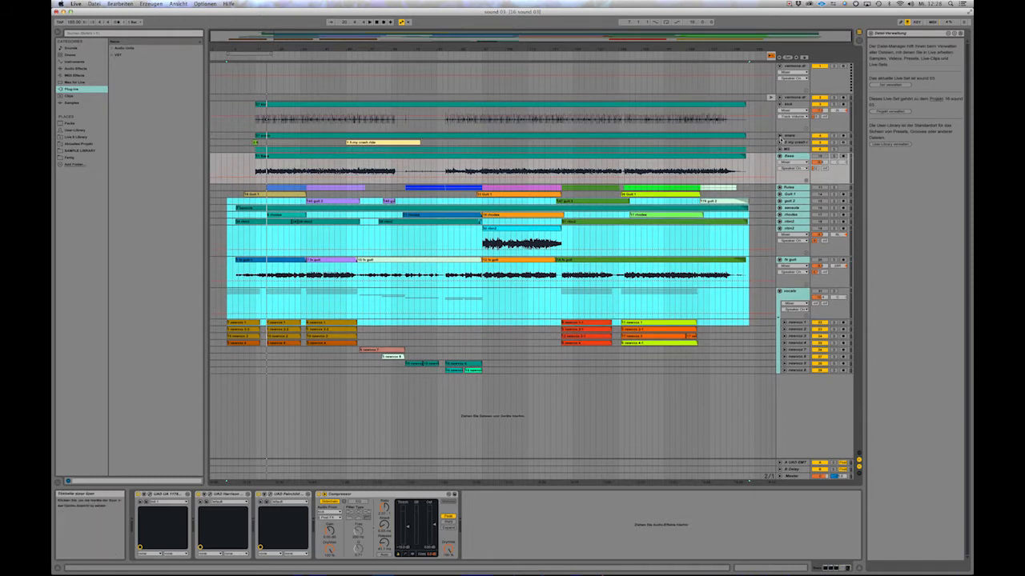
{"action": "left_click", "coordinate": [780, 137]}
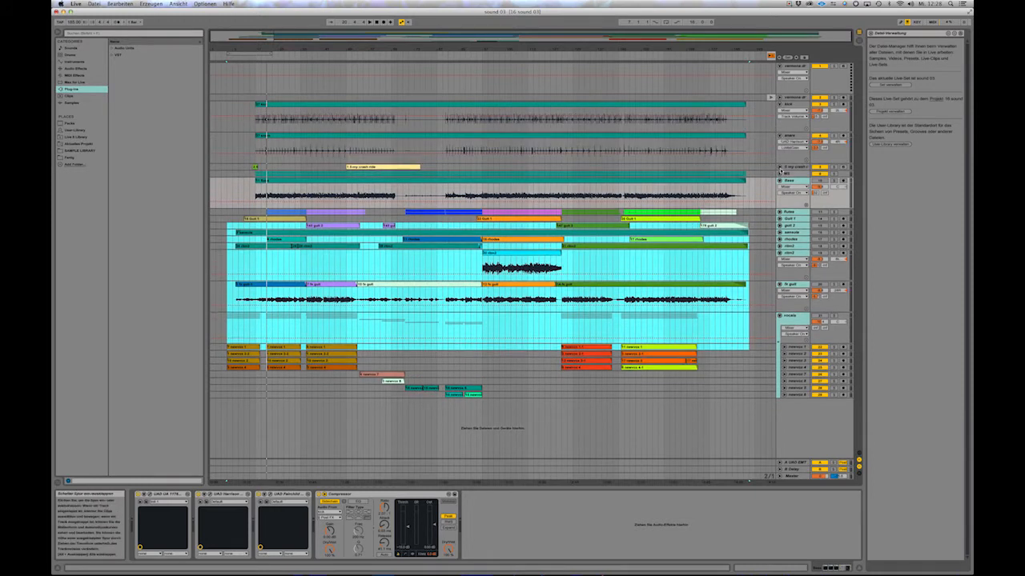
{"action": "left_click", "coordinate": [780, 167]}
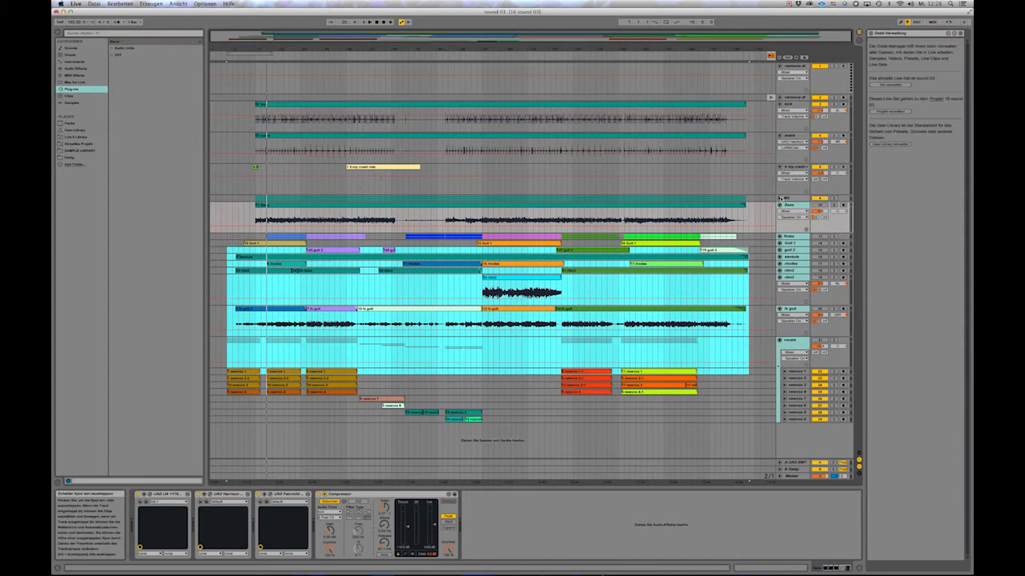
{"action": "left_click", "coordinate": [780, 197]}
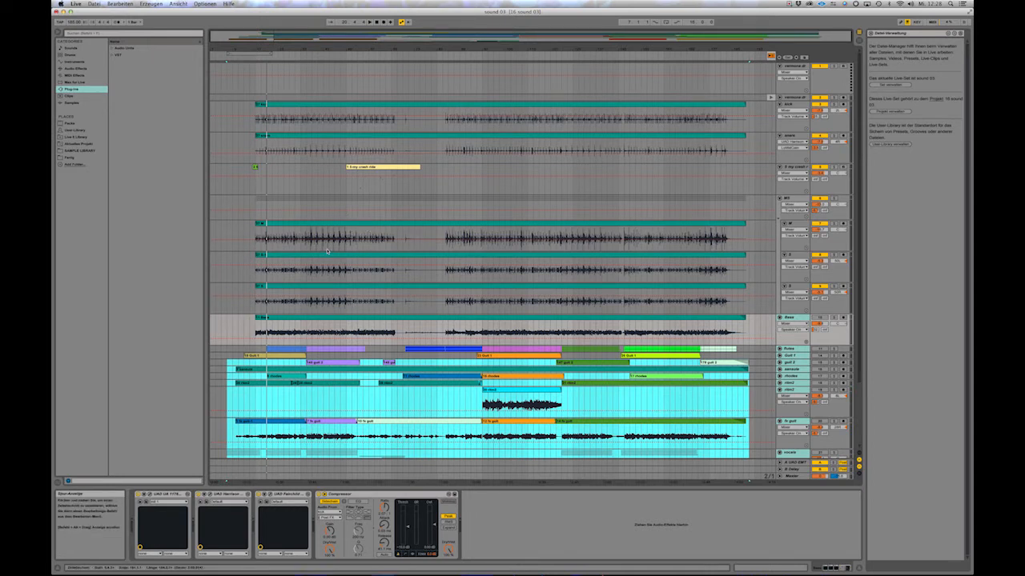
Select the kick clip, return to the Session view and solo the kick track.
{"action": "left_click", "coordinate": [293, 106]}
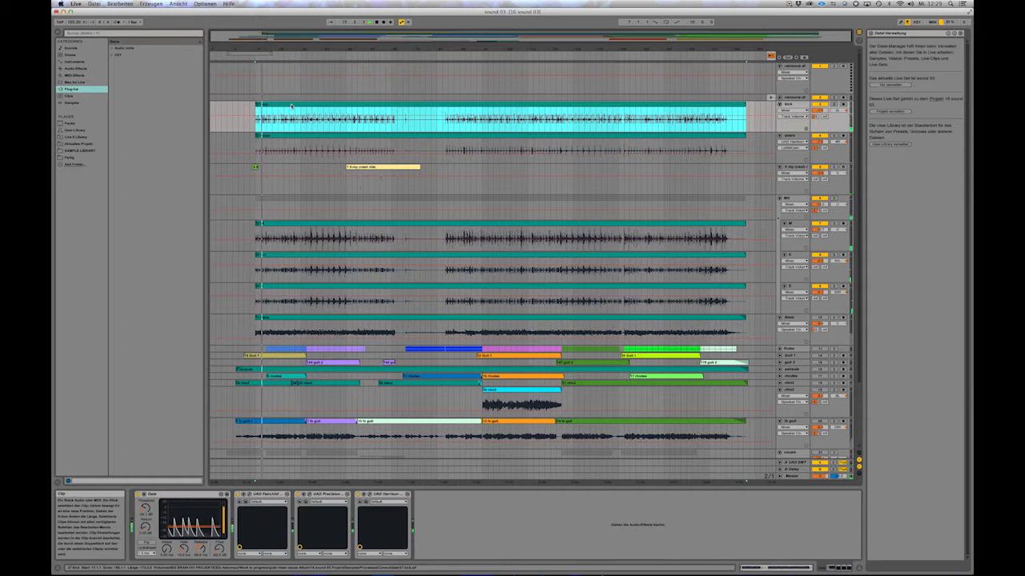
{"action": "key", "text": "Tab"}
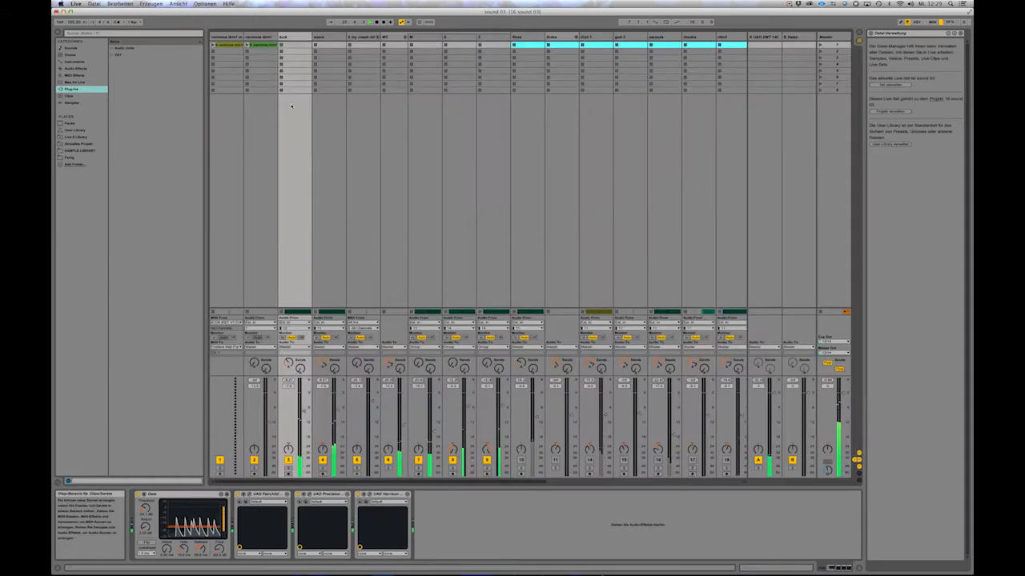
{"action": "left_click", "coordinate": [289, 469]}
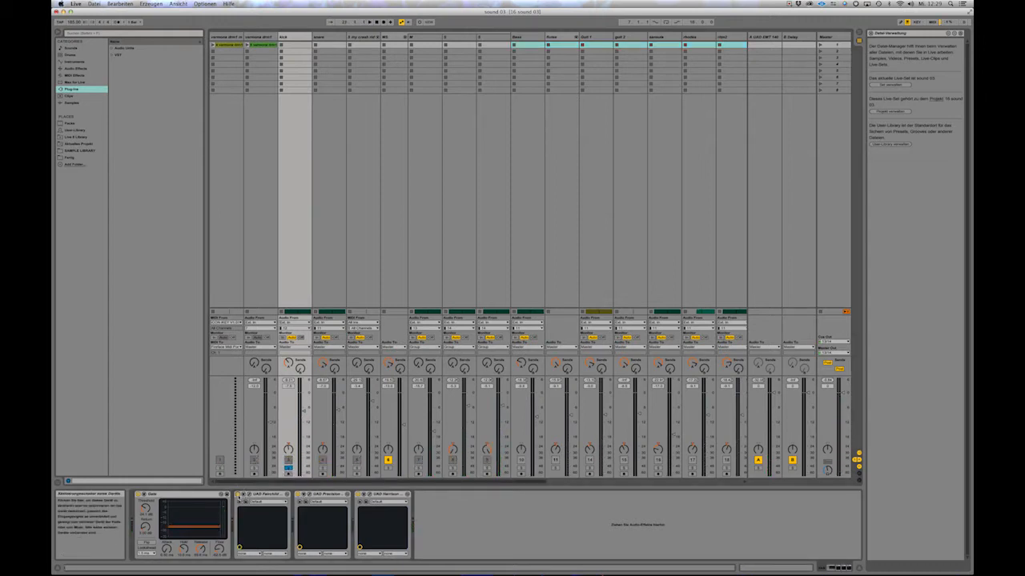
Open the kick's Fairchild, Precision Enhancer and Harrison EQ windows and arrange them without overlap.
{"action": "left_click", "coordinate": [245, 494]}
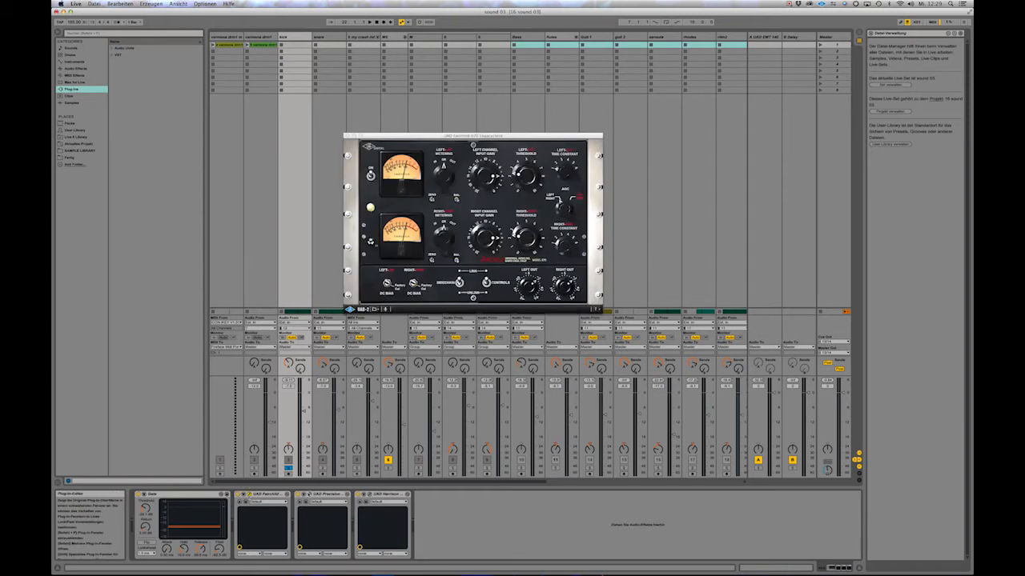
{"action": "left_click", "coordinate": [309, 495]}
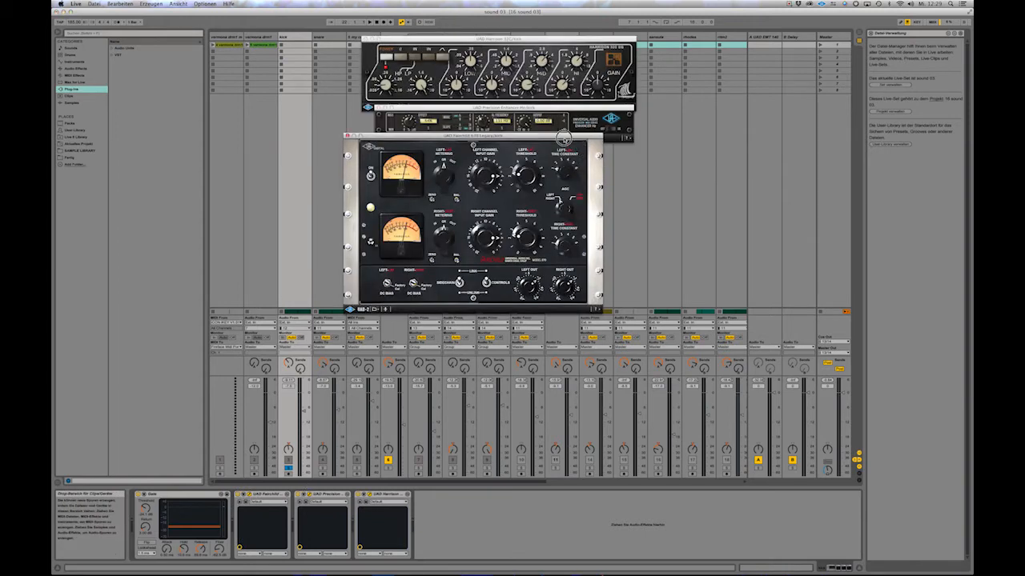
{"action": "left_click_drag", "start_coordinate": [563, 138], "coordinate": [596, 158]}
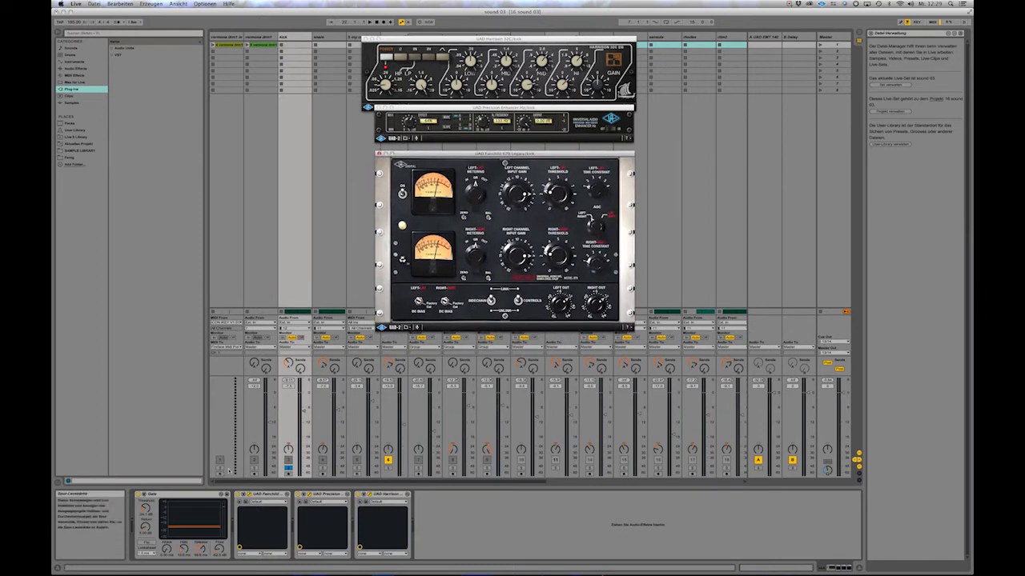
Examine the kick's effects chain during playback, from the Gate through the Fairchild and Precision Enhancer to the Harrison EQ, and stop playback.
{"action": "left_click", "coordinate": [175, 496]}
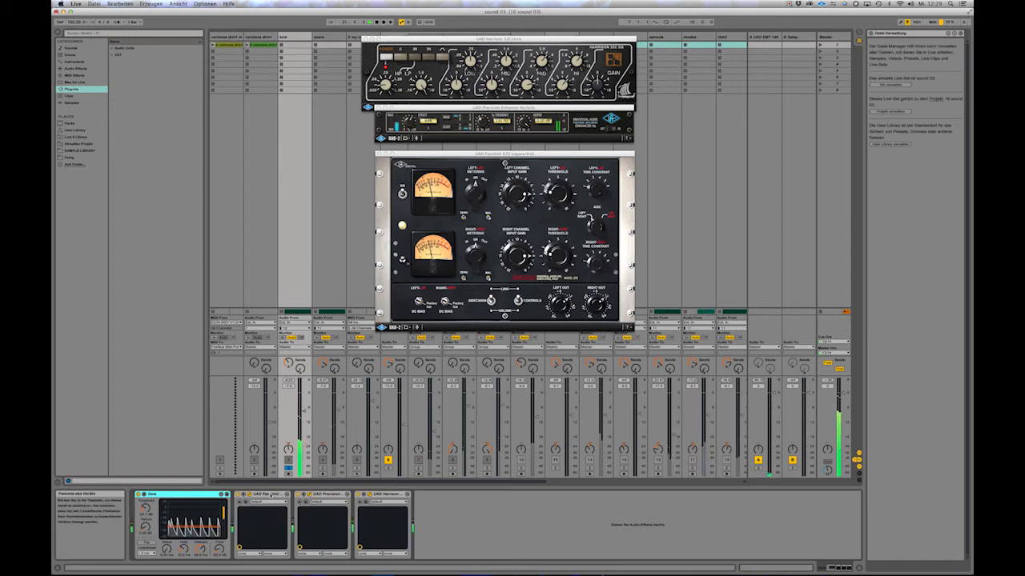
{"action": "left_click", "coordinate": [273, 495]}
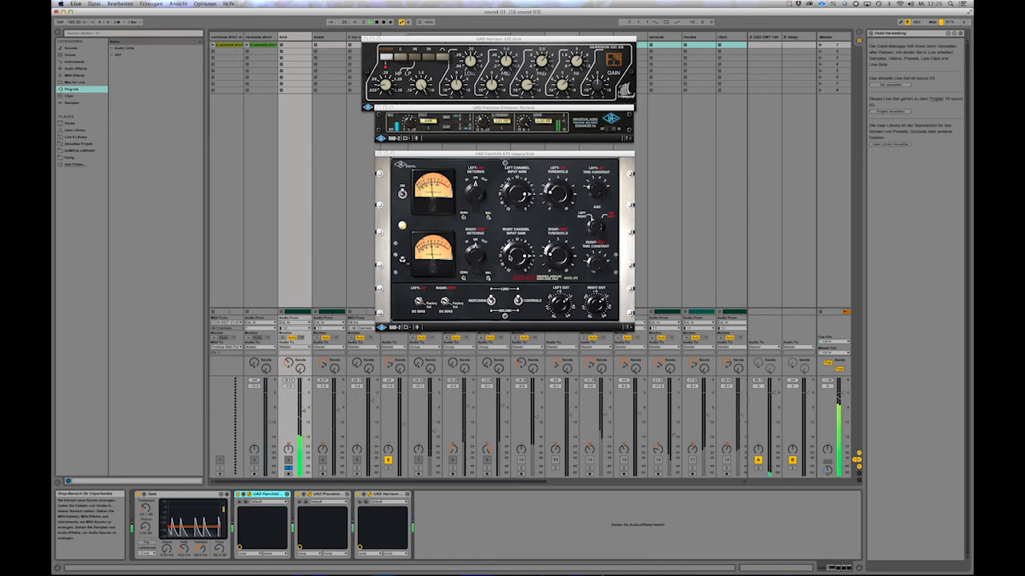
{"action": "left_click", "coordinate": [323, 495]}
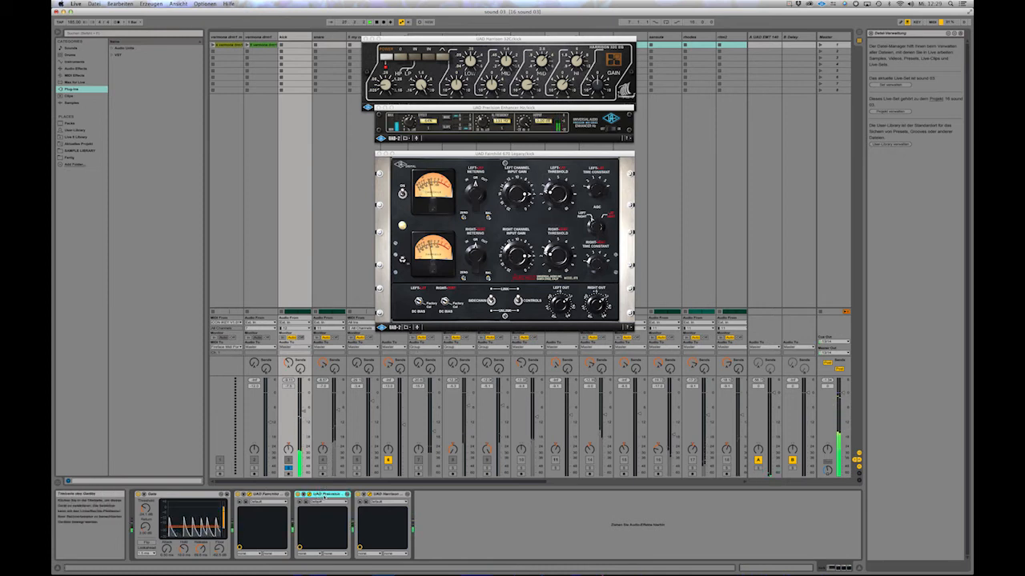
{"action": "left_click_drag", "start_coordinate": [474, 107], "coordinate": [474, 113]}
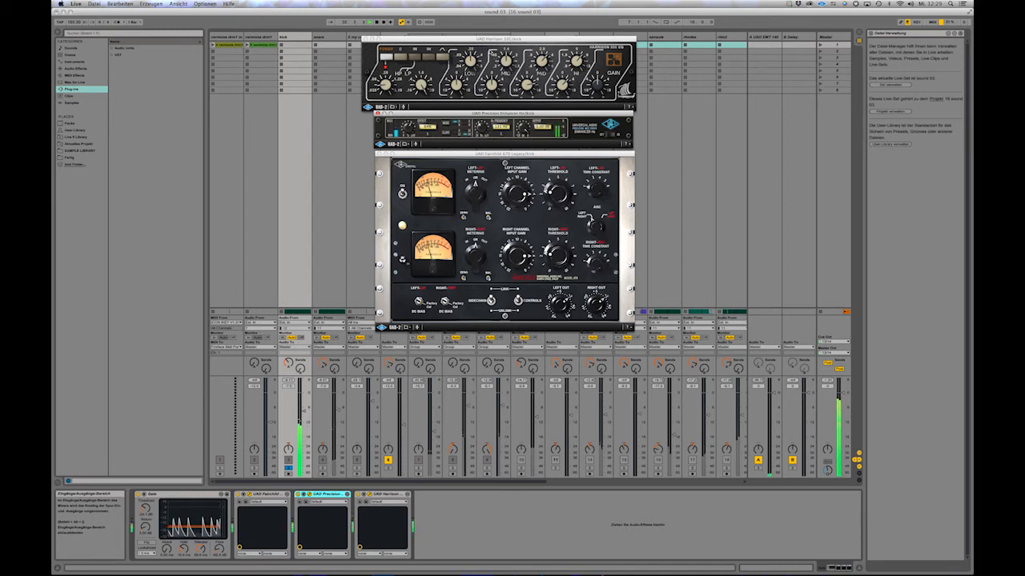
{"action": "left_click", "coordinate": [484, 39]}
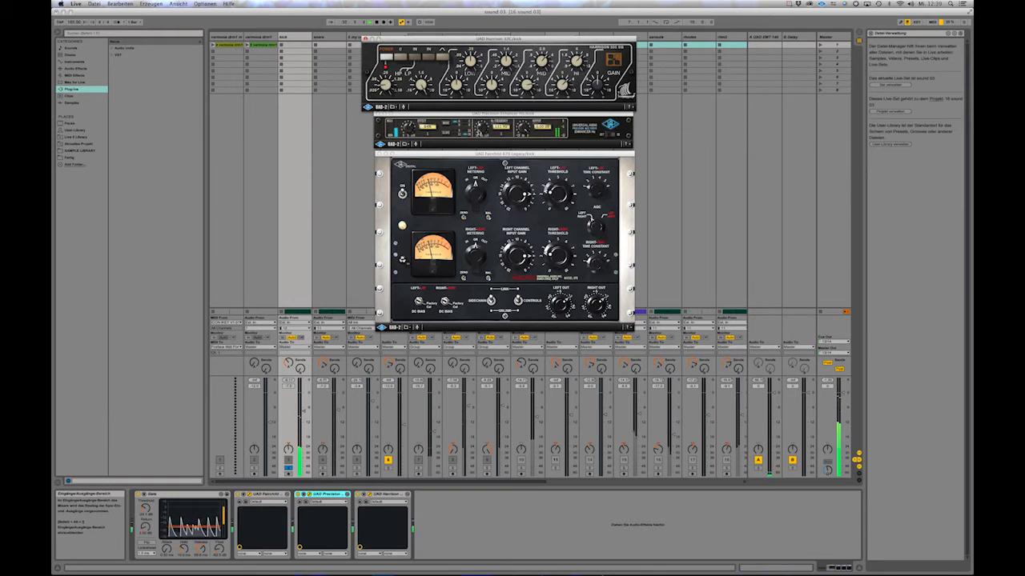
{"action": "left_click", "coordinate": [464, 517]}
{"action": "key", "text": "space"}
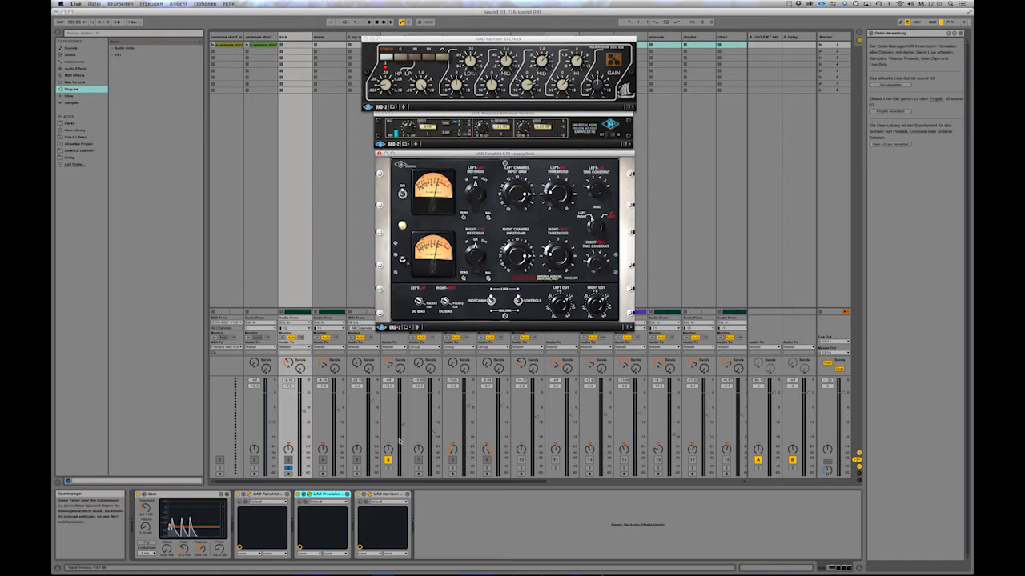
Solo the snare track in place of the kick, select it and start playback.
{"action": "left_click", "coordinate": [322, 470]}
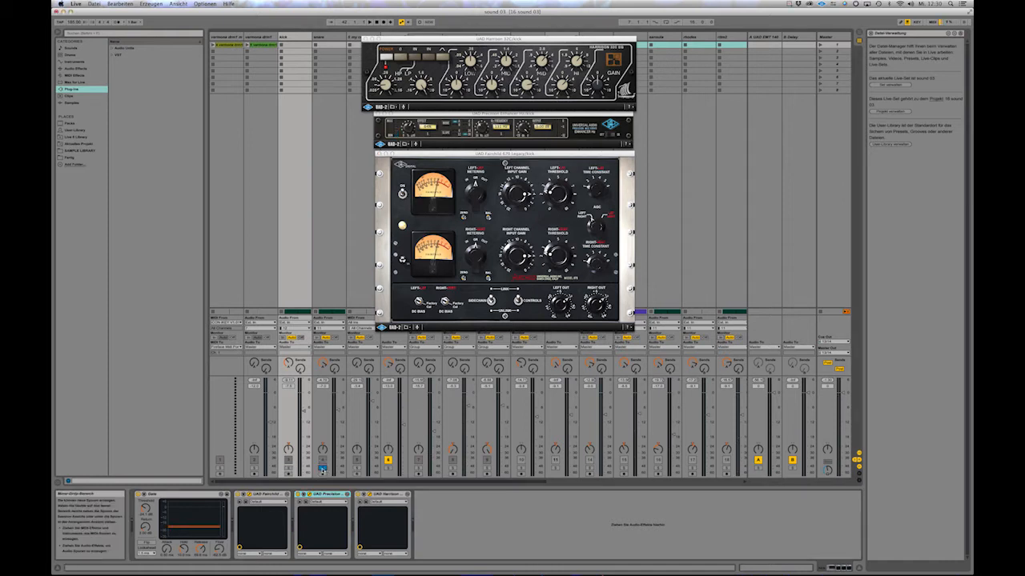
{"action": "left_click", "coordinate": [323, 37]}
{"action": "key", "text": "space"}
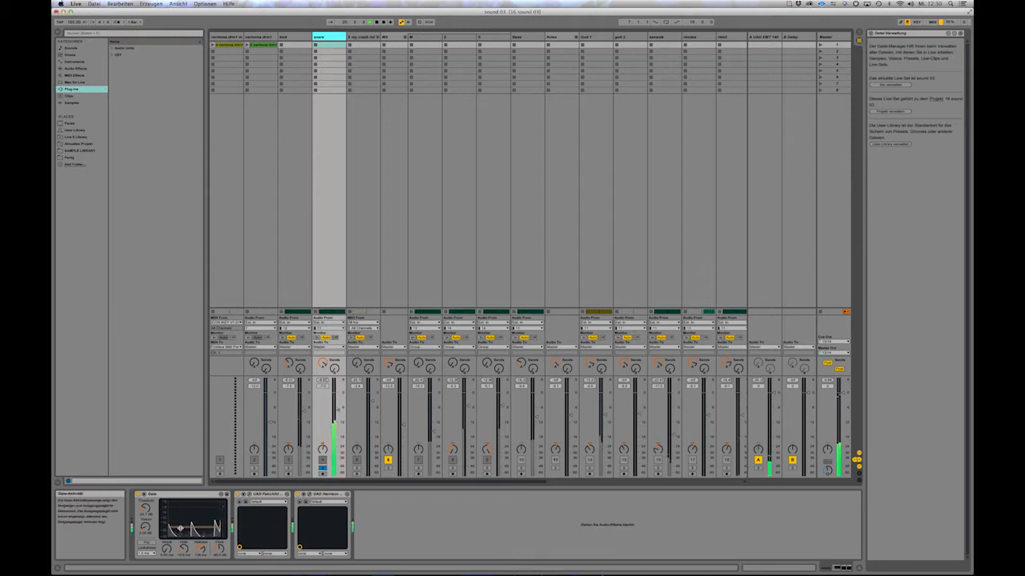
Inspect the snare's Fairchild and Harrison EQ windows and the EMT 140 reverb on return track A, closing the EQ and reverb windows.
{"action": "key", "text": "alt+super+p"}
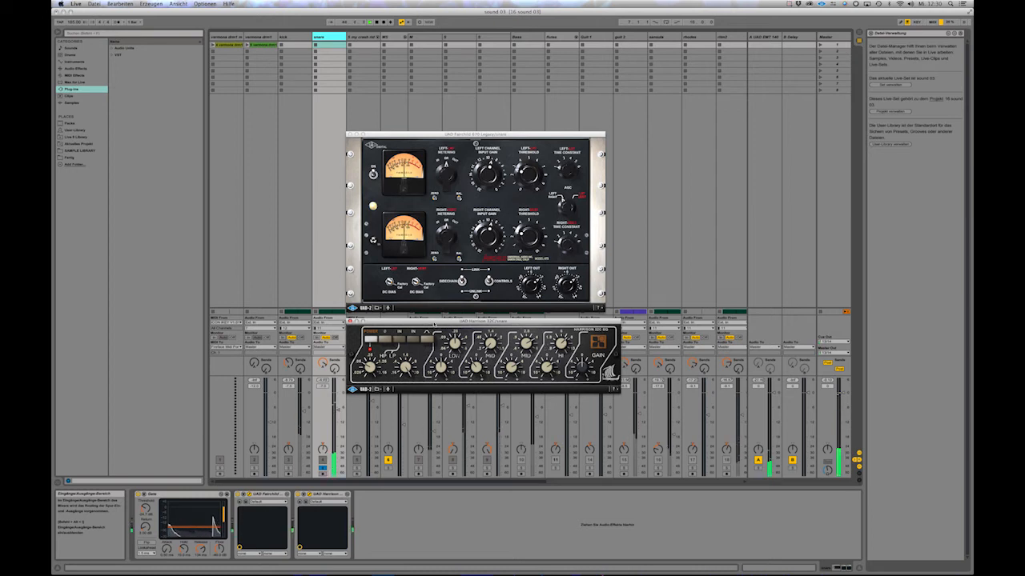
{"action": "left_click", "coordinate": [349, 321]}
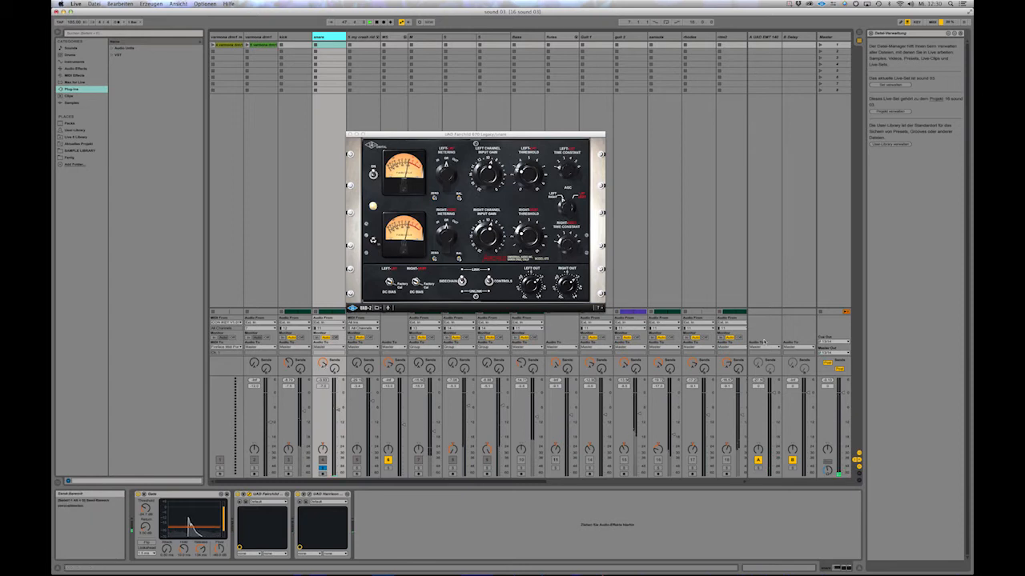
{"action": "left_click", "coordinate": [764, 37]}
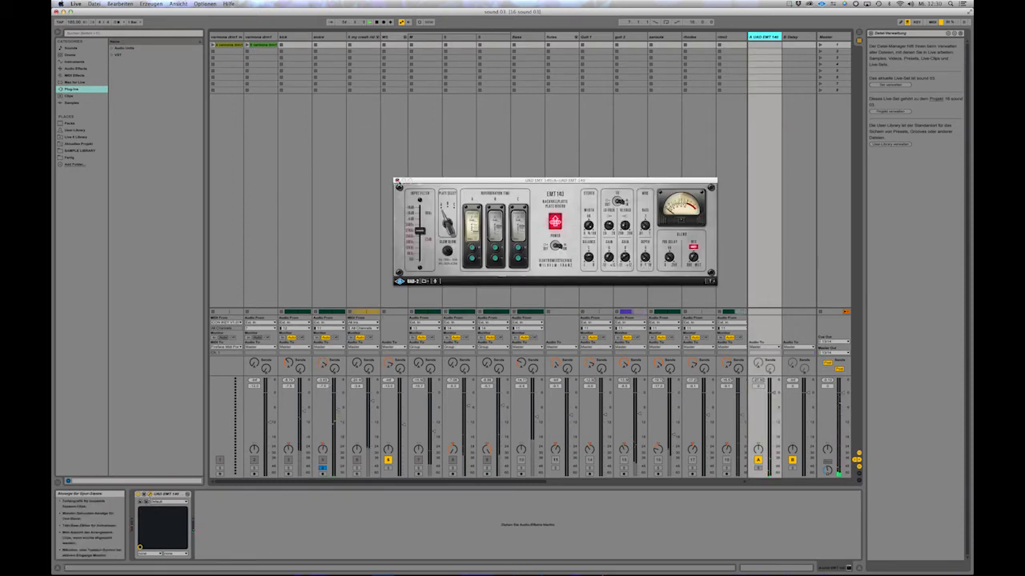
{"action": "left_click", "coordinate": [398, 187]}
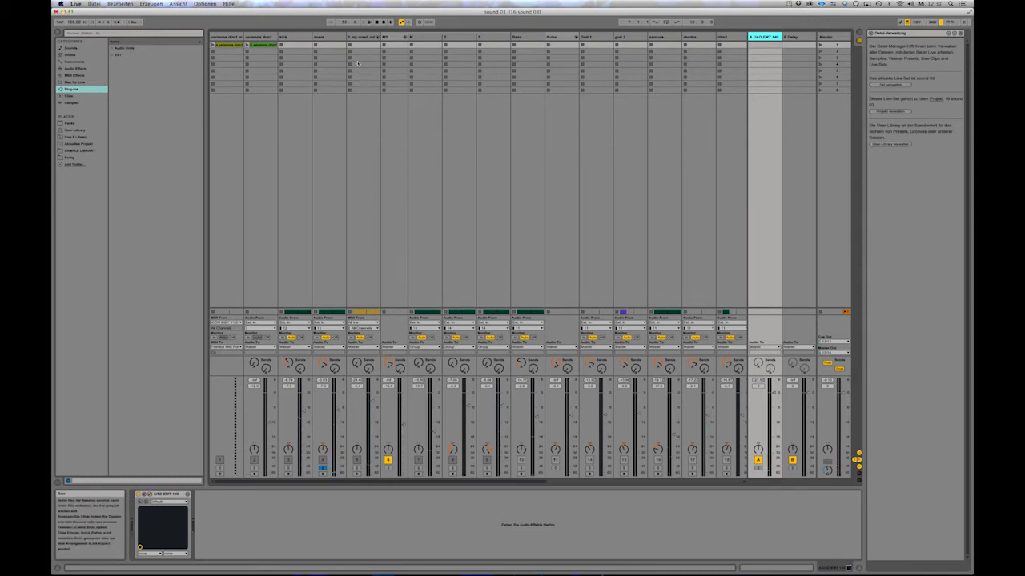
Solo the MS group and open its Harrison EQ and Fairchild windows, placing the Fairchild below the EQ.
{"action": "left_click", "coordinate": [388, 37]}
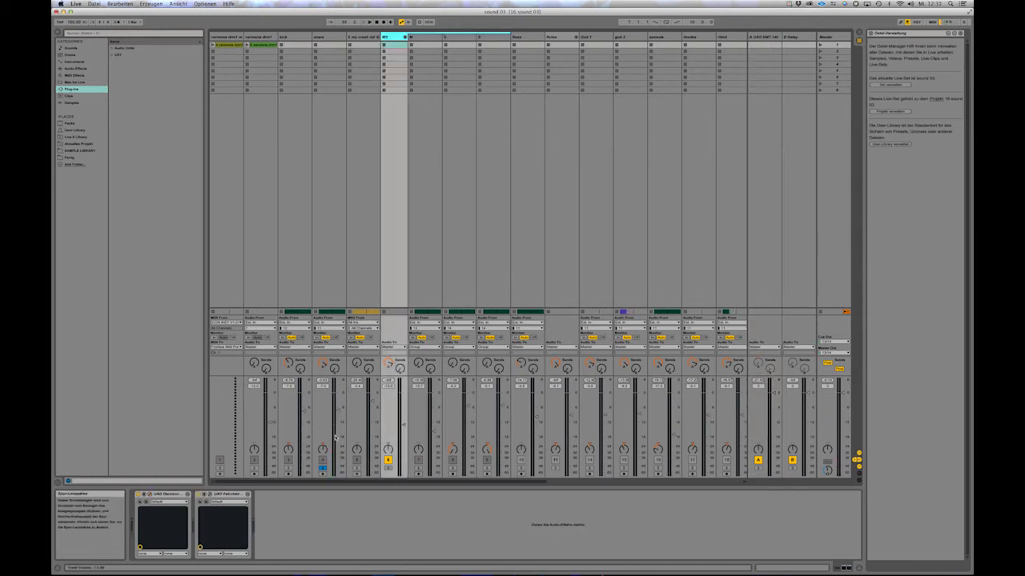
{"action": "left_click", "coordinate": [389, 469]}
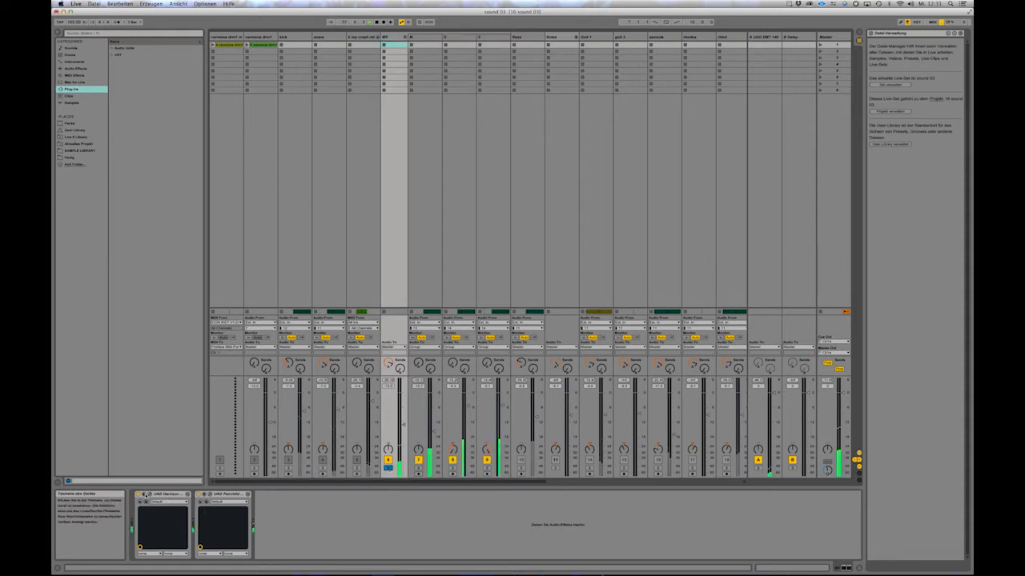
{"action": "left_click", "coordinate": [206, 494]}
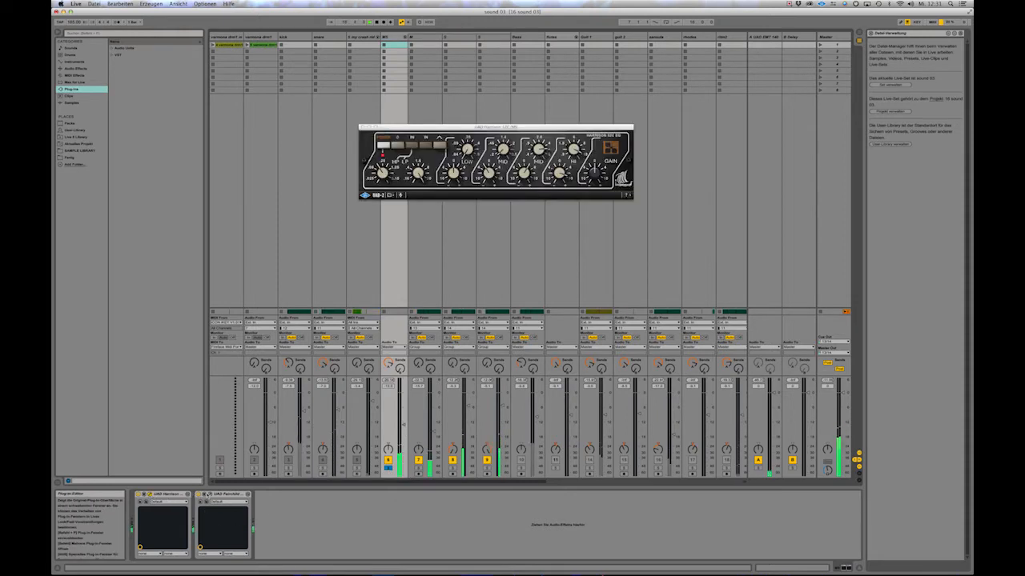
{"action": "left_click", "coordinate": [210, 495]}
{"action": "left_click_drag", "start_coordinate": [500, 130], "coordinate": [518, 205]}
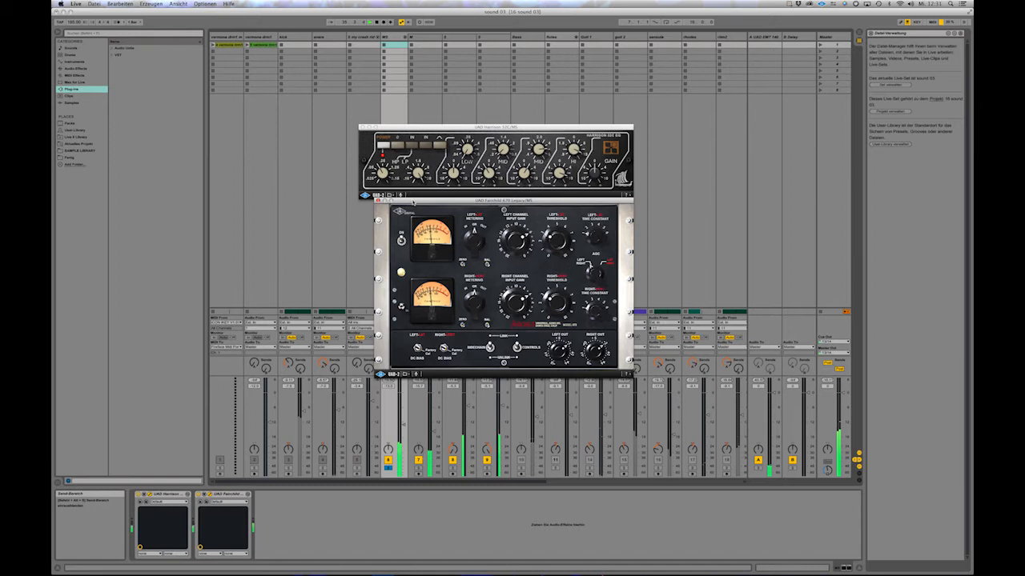
{"action": "left_click_drag", "start_coordinate": [413, 203], "coordinate": [473, 209]}
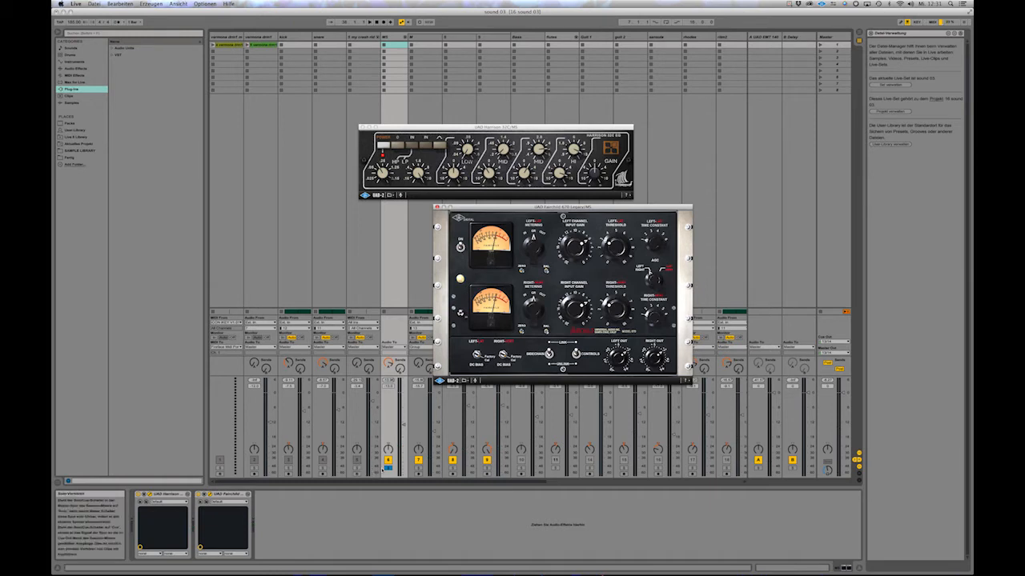
Unsolo the MS group to hear the full mix, and solo the Bass track.
{"action": "left_click", "coordinate": [387, 467]}
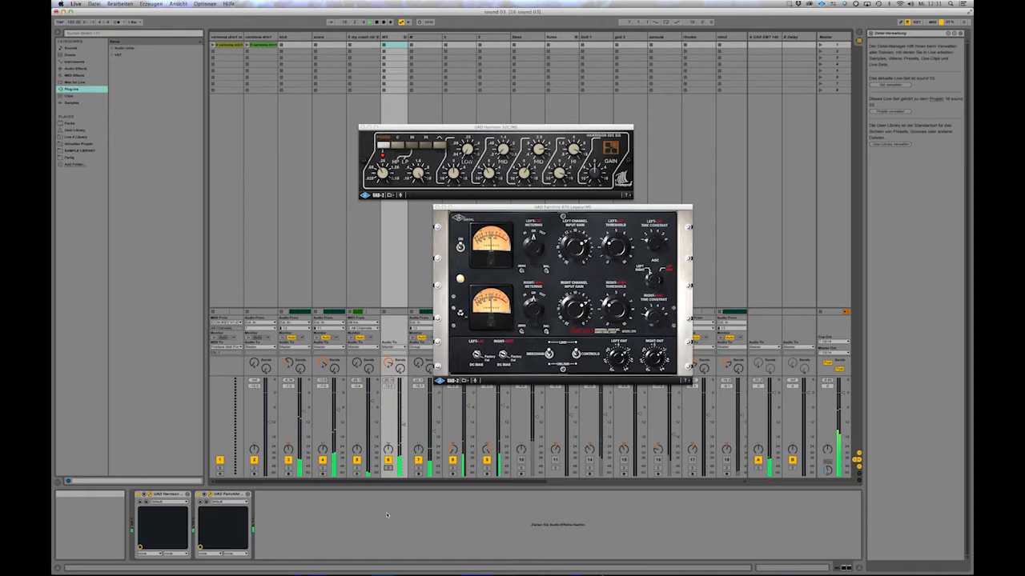
{"action": "left_click_drag", "start_coordinate": [392, 45], "coordinate": [496, 45]}
{"action": "left_click", "coordinate": [520, 37]}
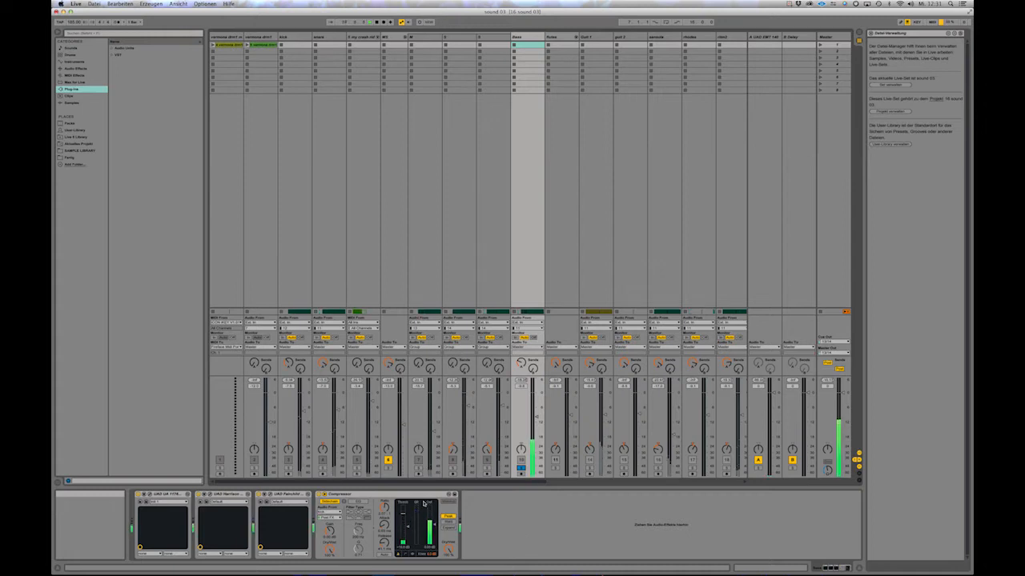
Open the Bass track's UA 1176LN, Harrison EQ and Fairchild windows, arrange them without overlap and select its Compressor.
{"action": "left_click", "coordinate": [156, 496]}
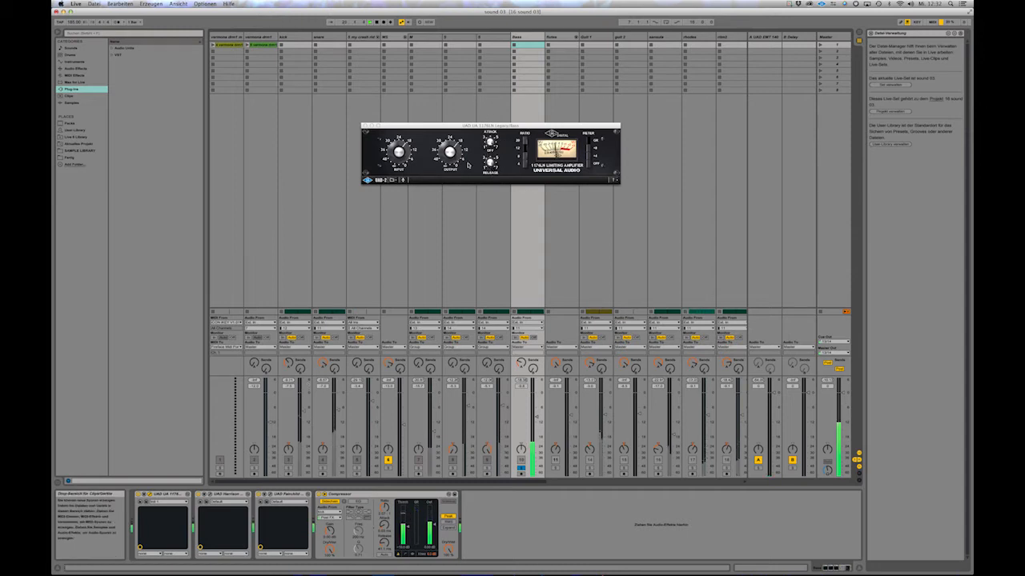
{"action": "left_click", "coordinate": [208, 495]}
{"action": "left_click_drag", "start_coordinate": [449, 128], "coordinate": [433, 196]}
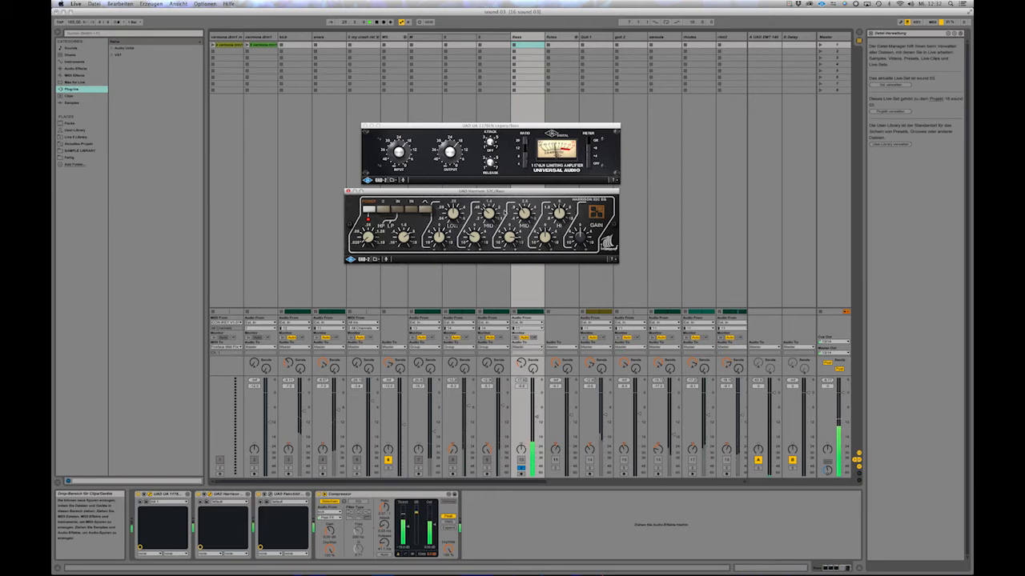
{"action": "left_click", "coordinate": [270, 494]}
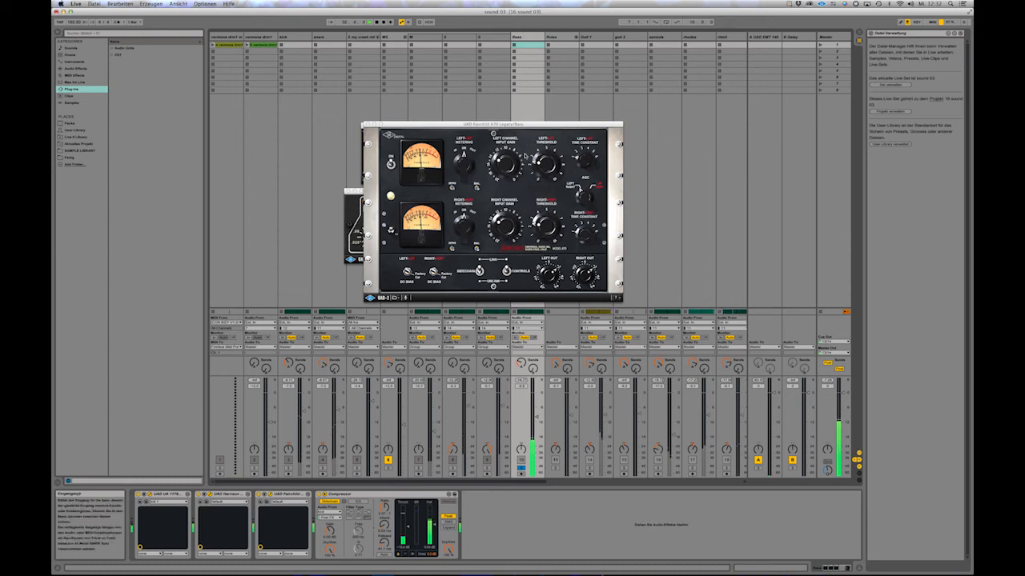
{"action": "left_click_drag", "start_coordinate": [533, 125], "coordinate": [813, 118]}
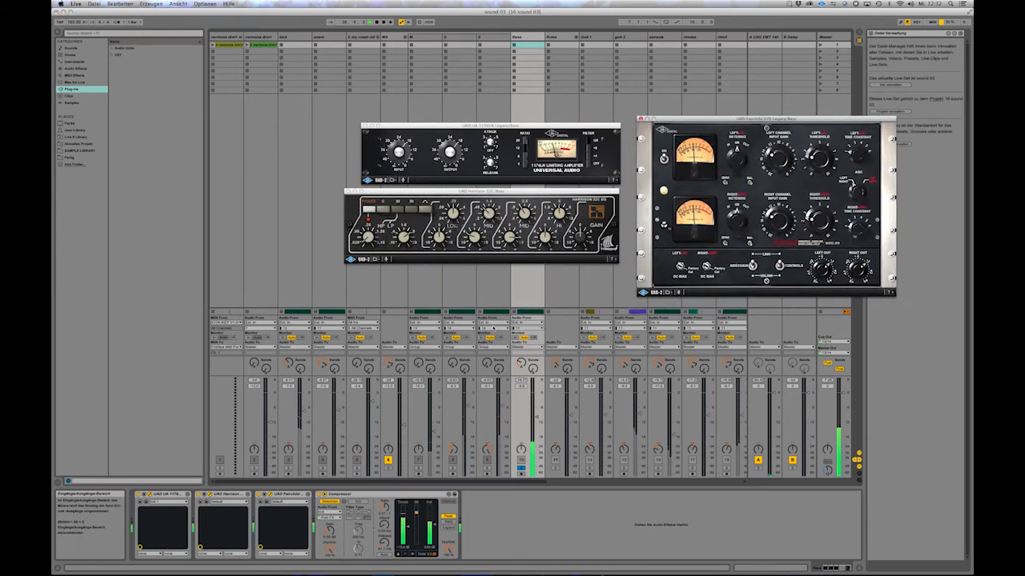
{"action": "left_click", "coordinate": [348, 494]}
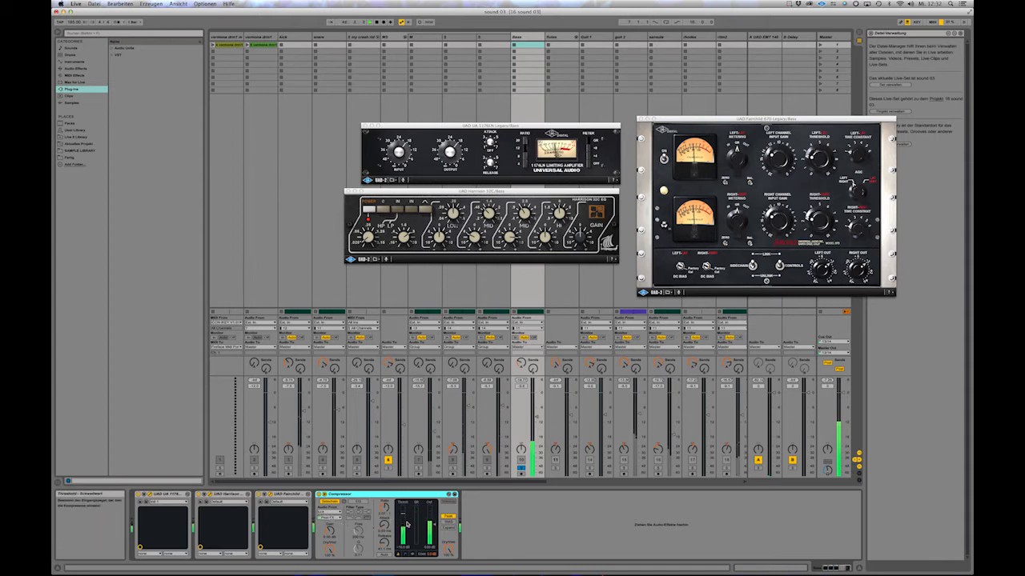
Show the kick track's plug-in windows, place its Harrison EQ clear of the other windows and reselect the Bass track.
{"action": "left_click", "coordinate": [291, 249]}
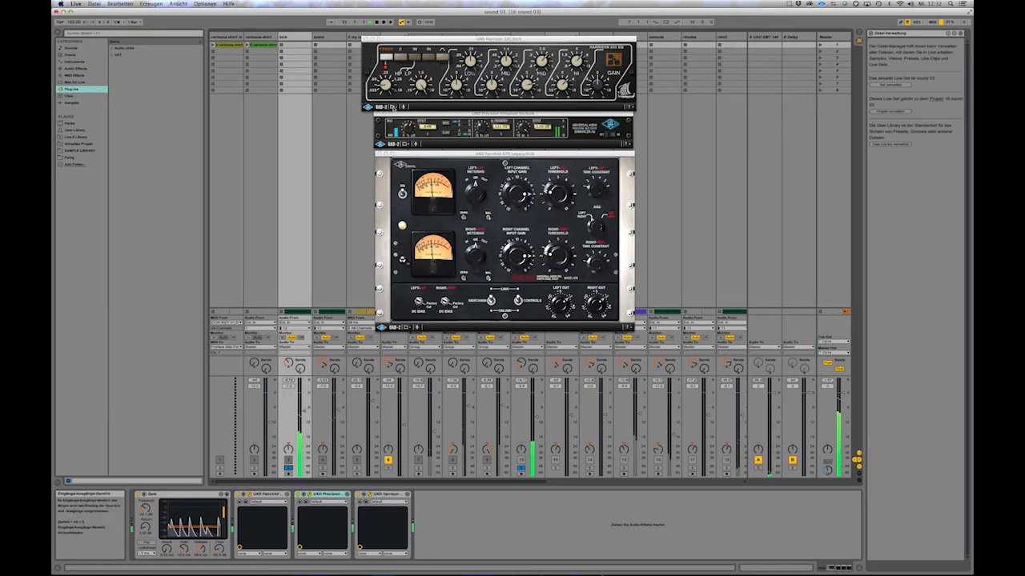
{"action": "left_click_drag", "start_coordinate": [423, 40], "coordinate": [536, 56]}
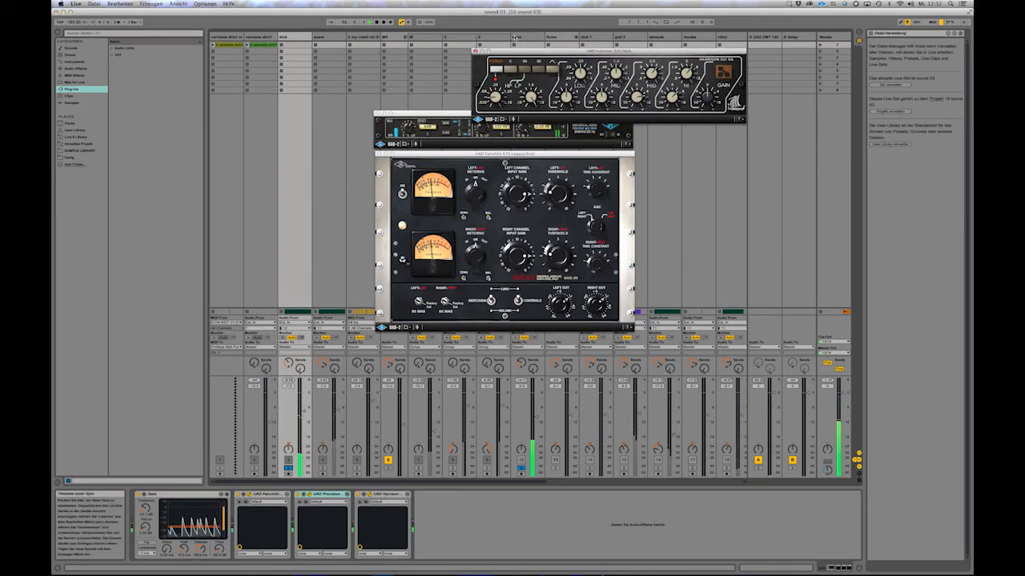
{"action": "left_click", "coordinate": [528, 36]}
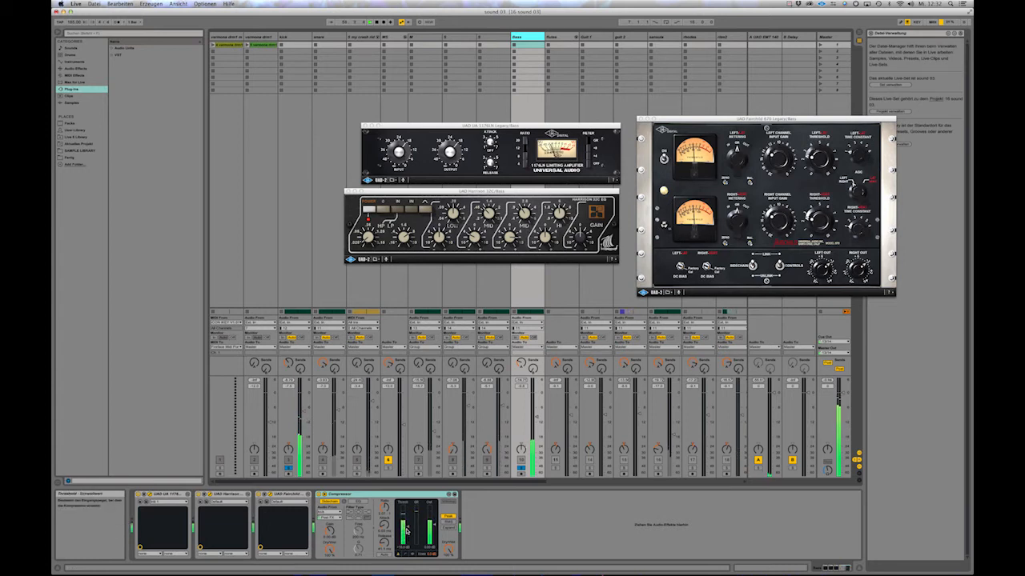
Unsolo the Bass track and restart playback to hear the full mix.
{"action": "left_click", "coordinate": [521, 465]}
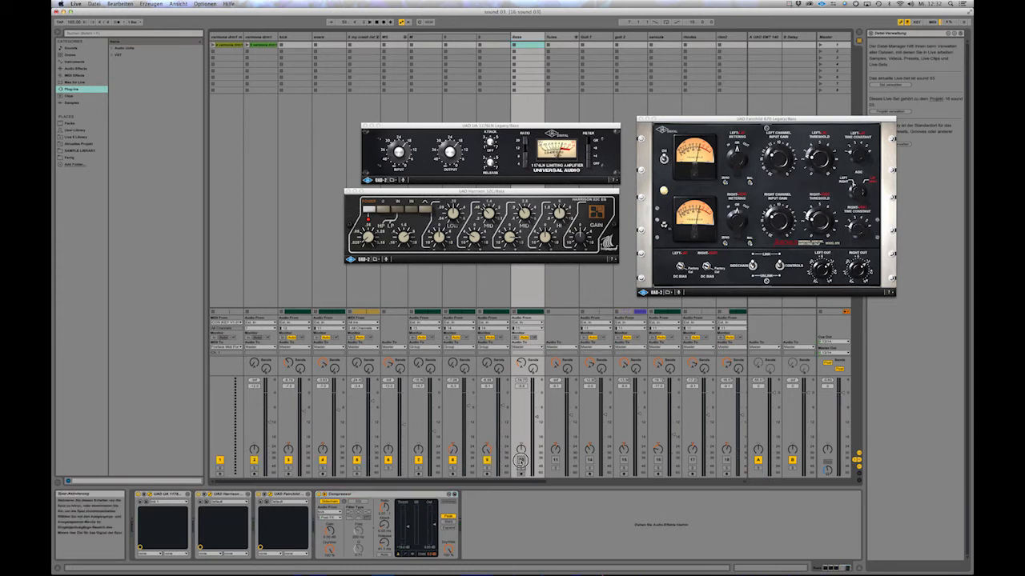
{"action": "key", "text": "space"}
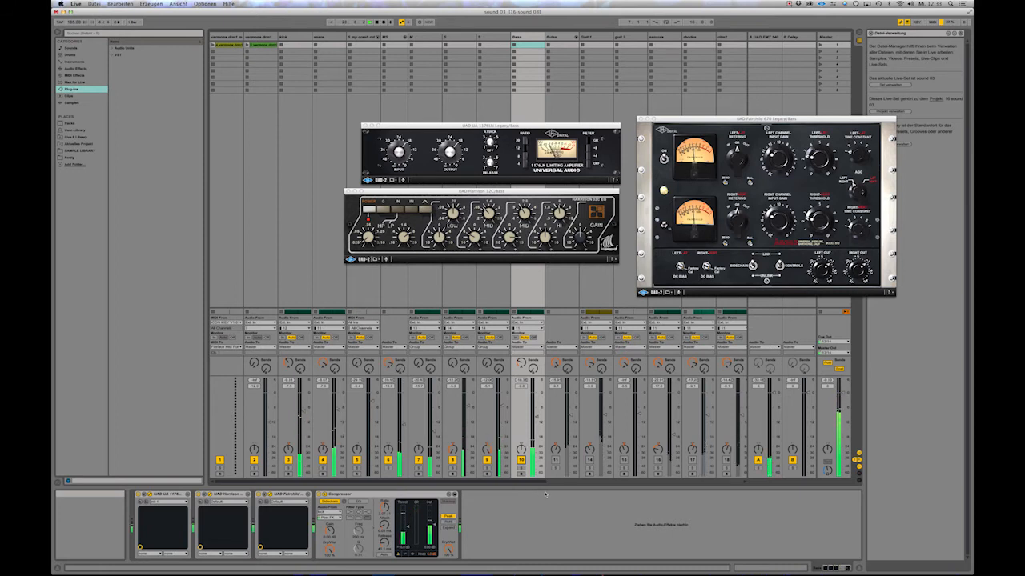
In the arrangement, unfold the soloed Flutes group and both of its tracks, and play from the group's first clip.
{"action": "key", "text": "Tab"}
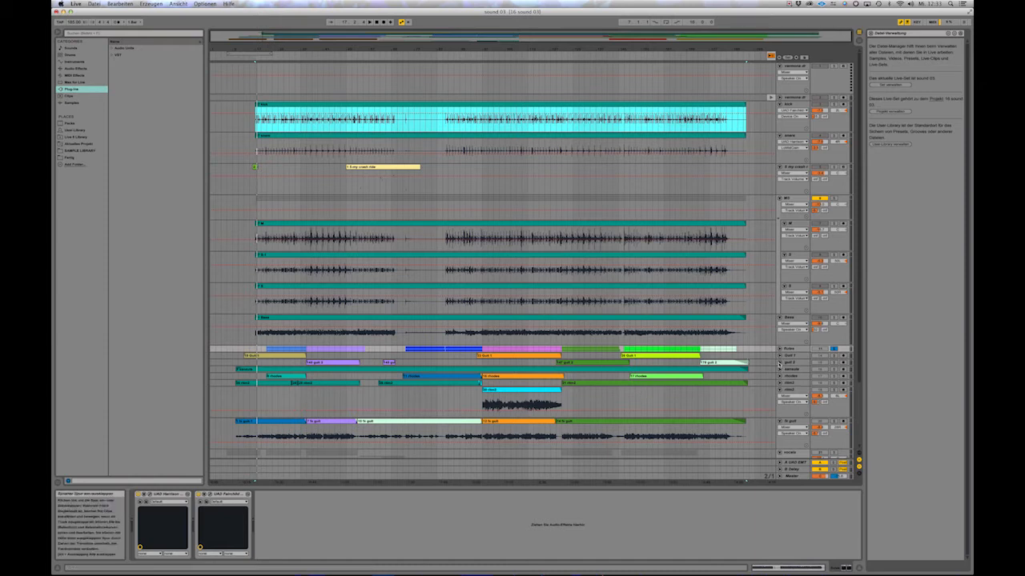
{"action": "left_click", "coordinate": [781, 349]}
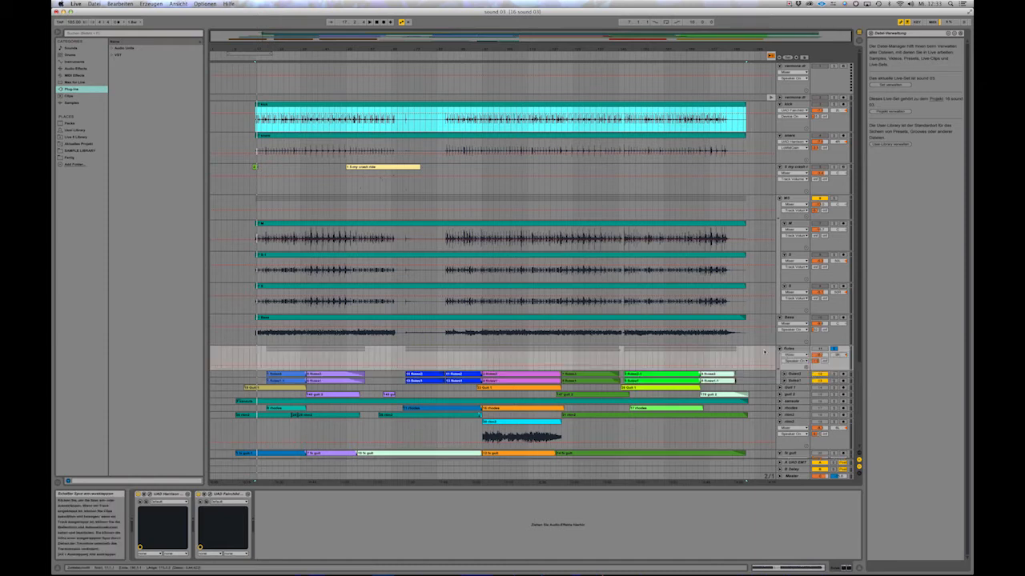
{"action": "left_click", "coordinate": [293, 375]}
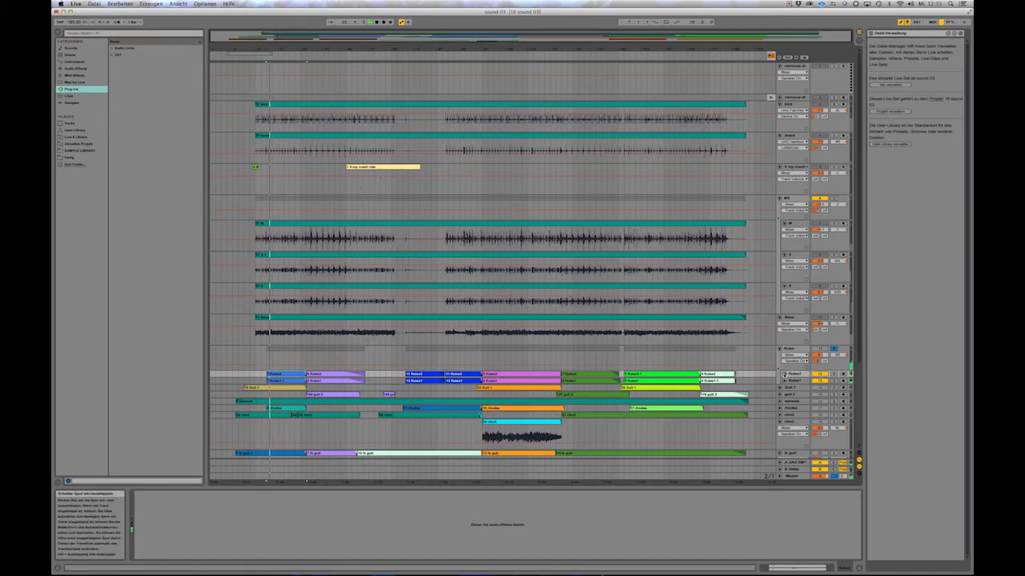
{"action": "left_click", "coordinate": [784, 375]}
{"action": "left_click", "coordinate": [784, 405]}
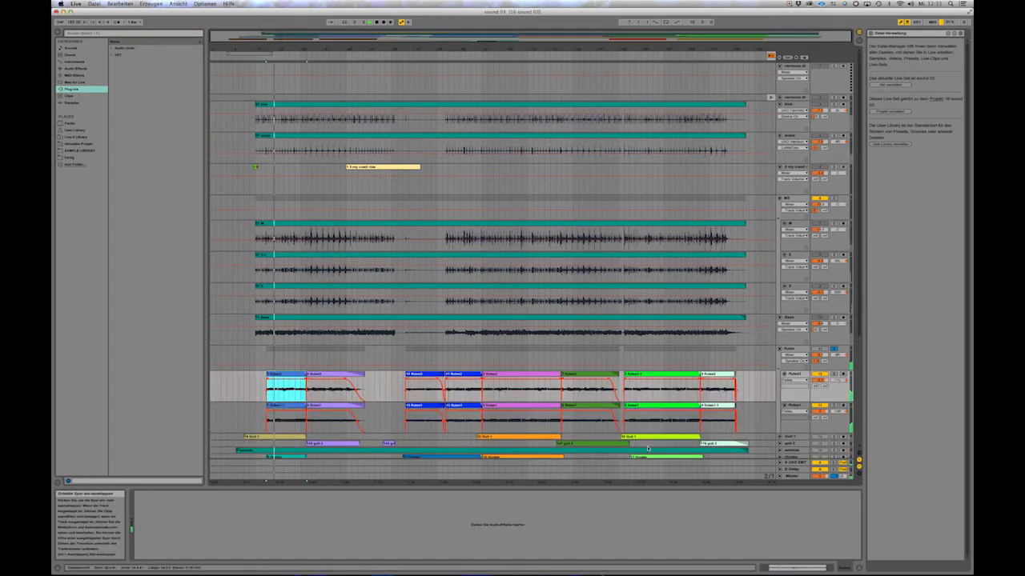
Back in the session mixer, open the Flutes group's Harrison EQ and Fairchild windows and place them side by side.
{"action": "key", "text": "Tab"}
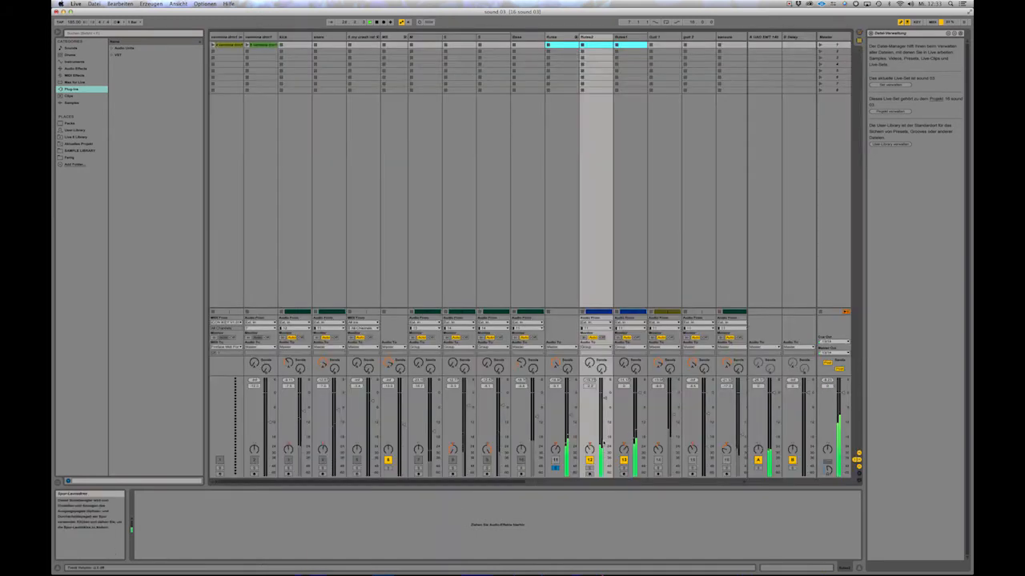
{"action": "left_click", "coordinate": [559, 37]}
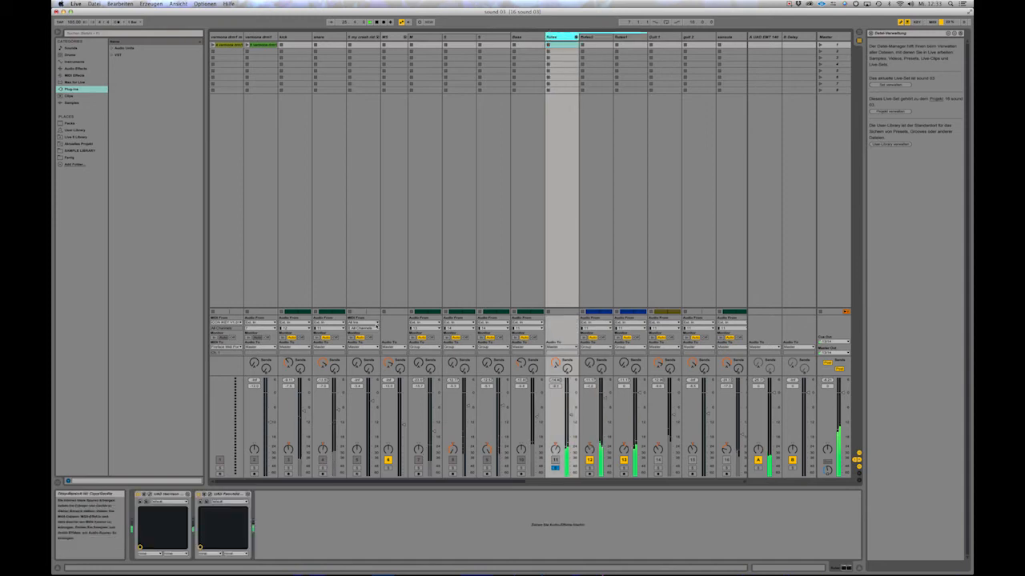
{"action": "left_click", "coordinate": [157, 495]}
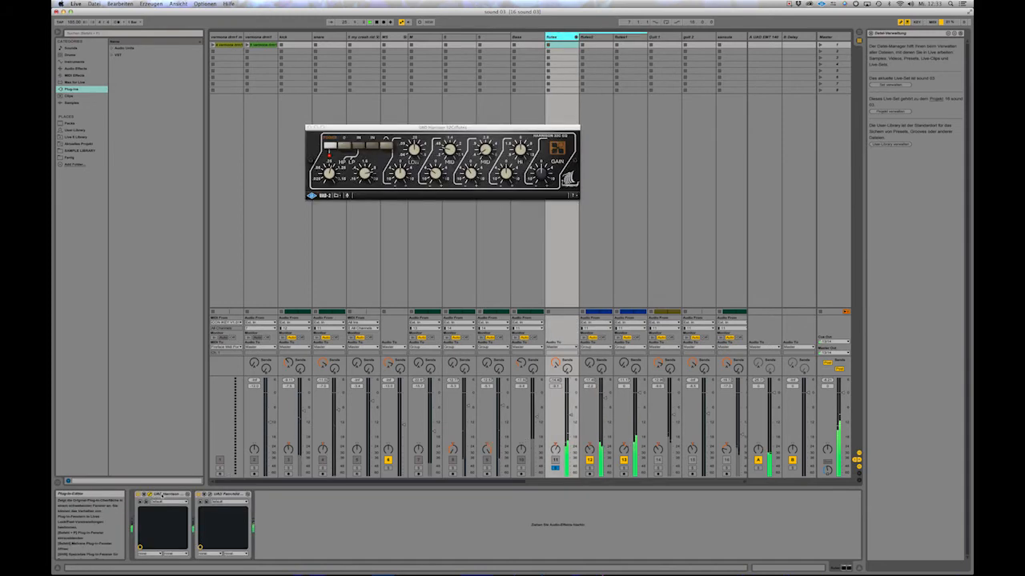
{"action": "left_click", "coordinate": [212, 495]}
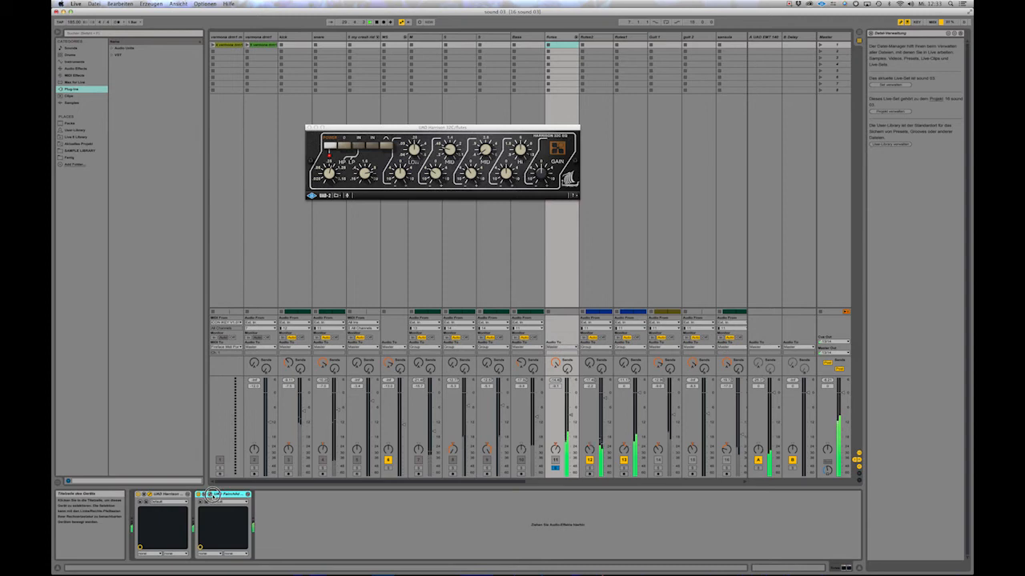
{"action": "left_click", "coordinate": [213, 495]}
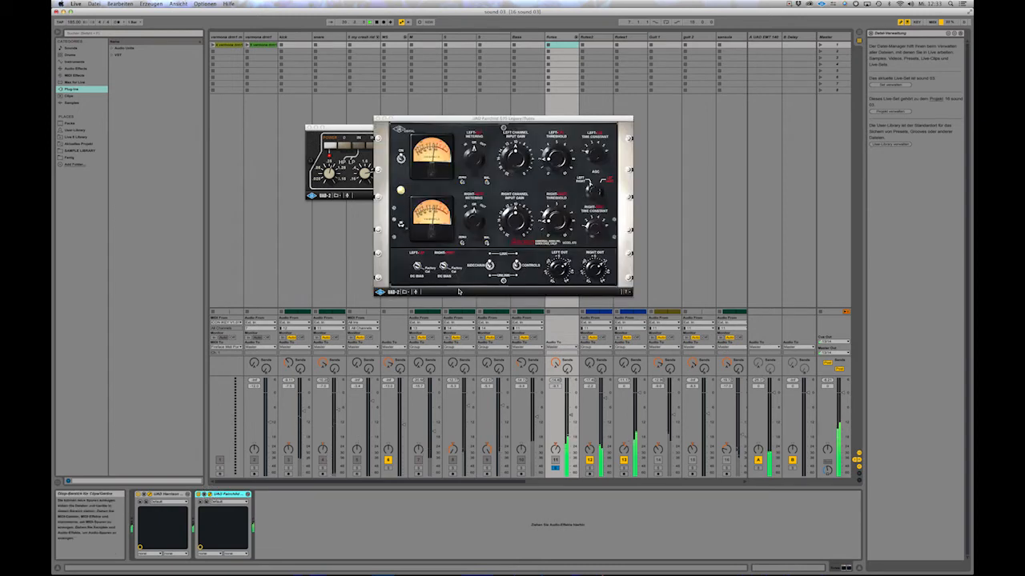
{"action": "left_click_drag", "start_coordinate": [467, 119], "coordinate": [680, 119]}
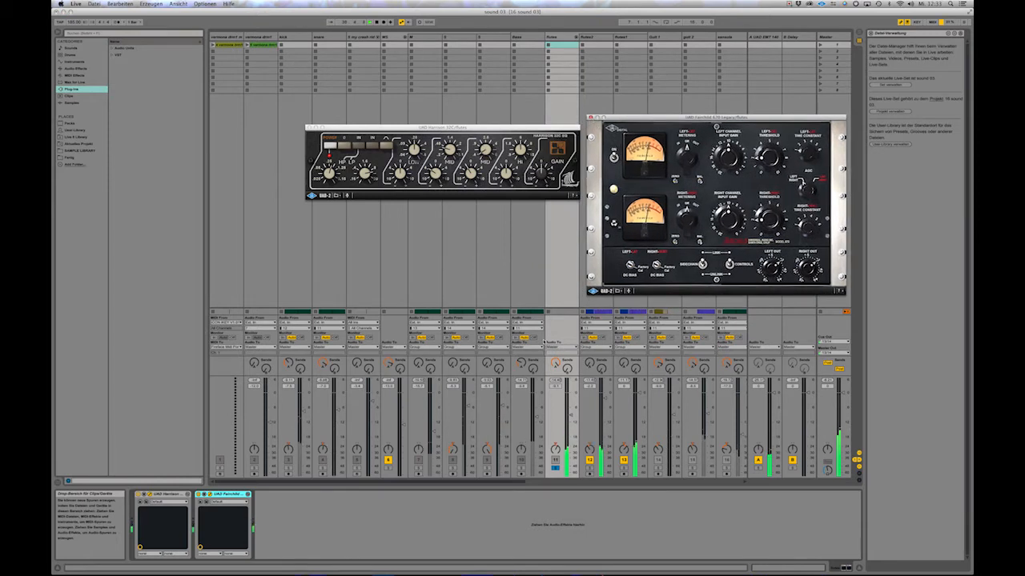
Unsolo and fold the Flutes group, and solo the two guitar tracks, guit 1 and guit 2.
{"action": "left_click", "coordinate": [556, 468]}
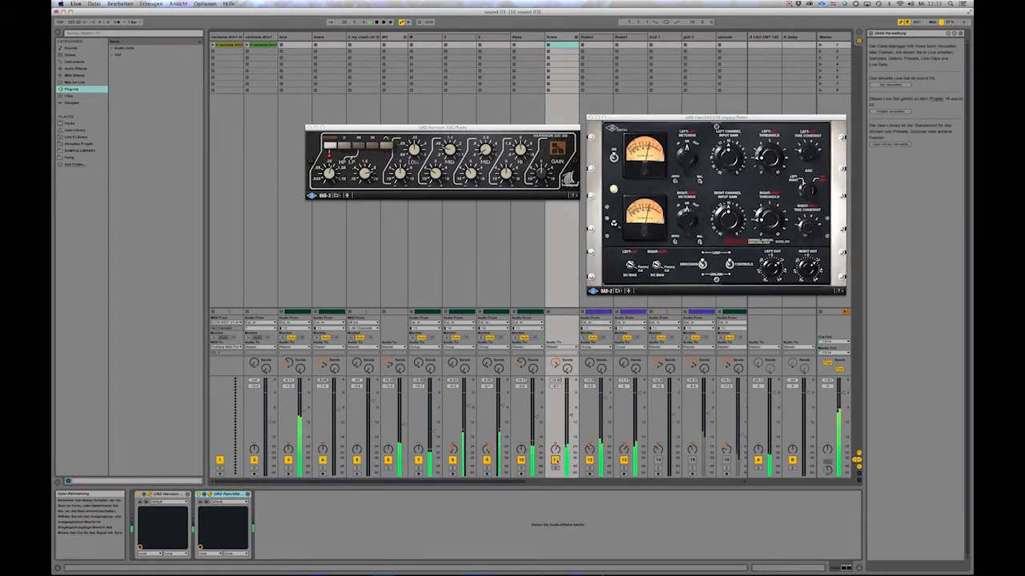
{"action": "left_click", "coordinate": [576, 37]}
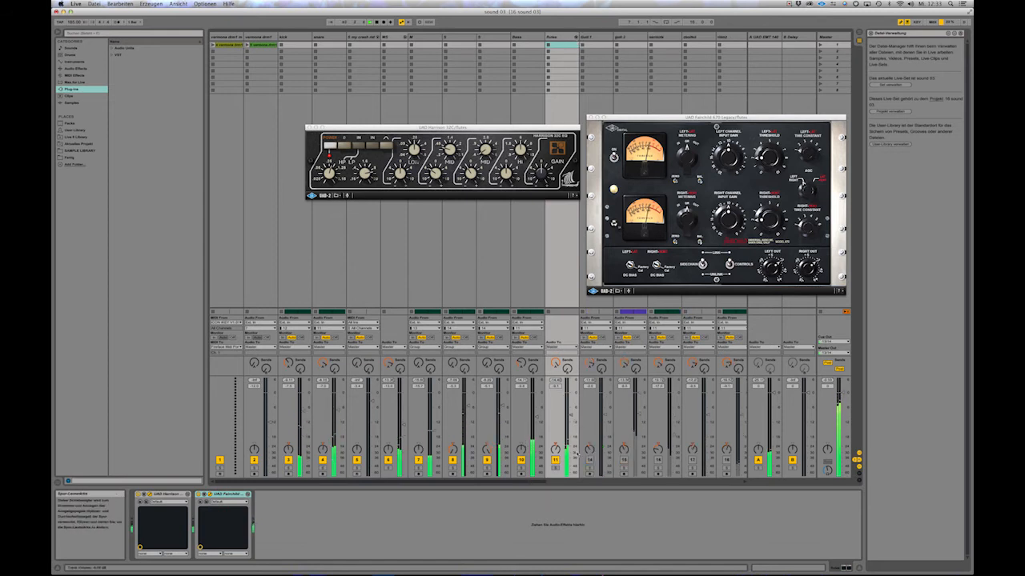
{"action": "left_click", "coordinate": [590, 468]}
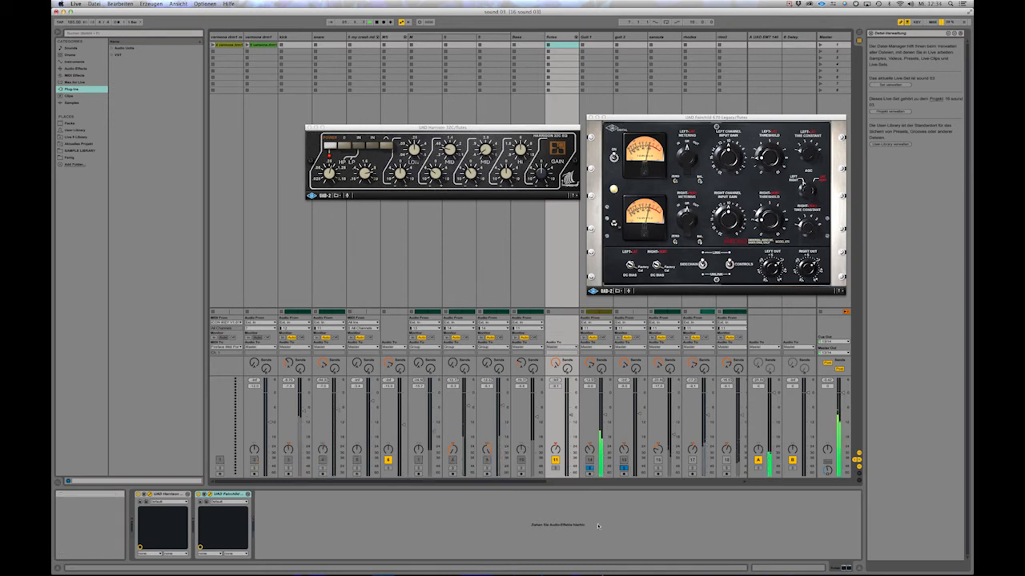
Open the guit 1 track's Harrison EQ, UA 1176LN and Fairchild windows and arrange them without overlap for review.
{"action": "left_click", "coordinate": [586, 36]}
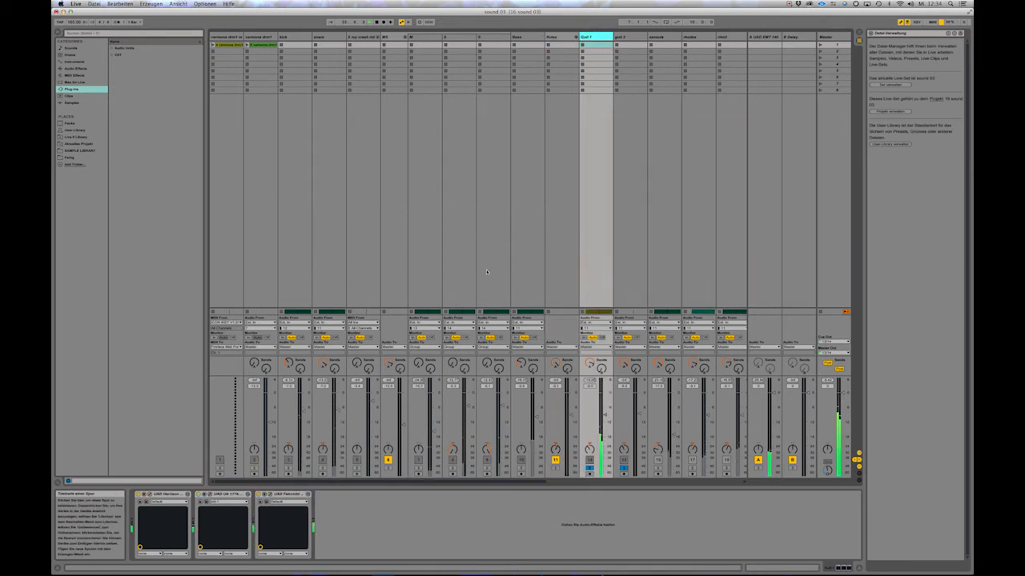
{"action": "left_click", "coordinate": [149, 495]}
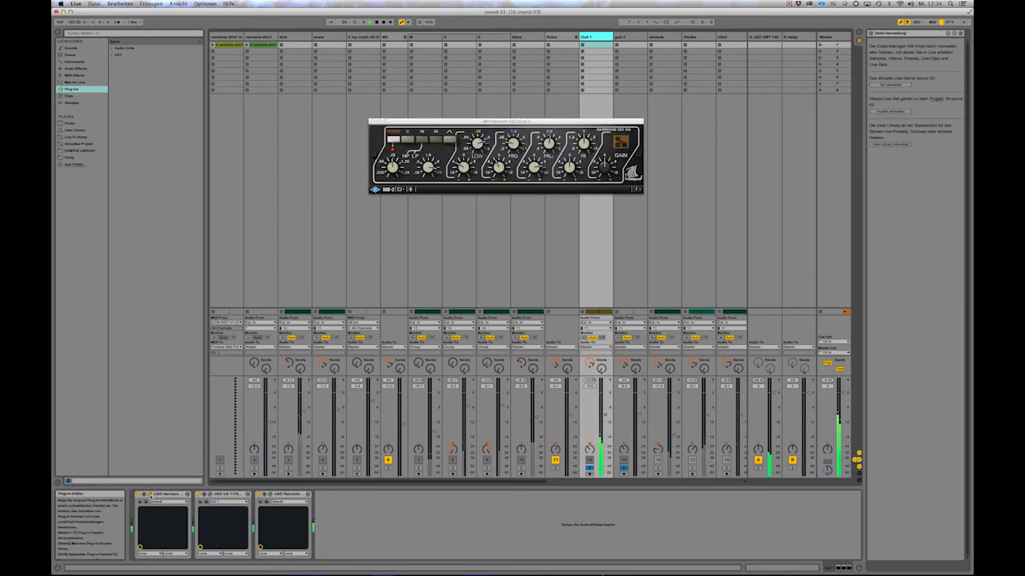
{"action": "left_click", "coordinate": [210, 495]}
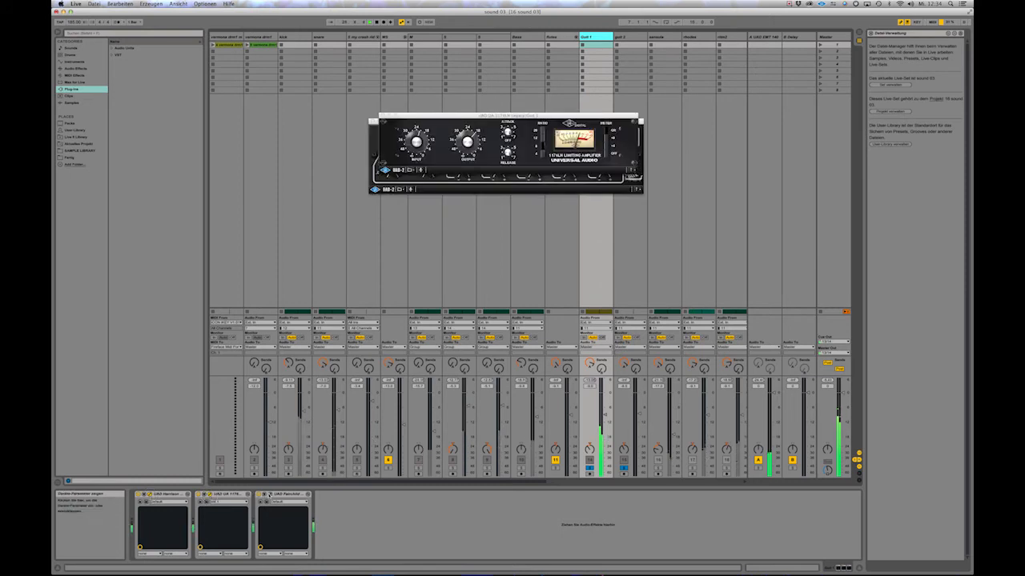
{"action": "left_click", "coordinate": [265, 494]}
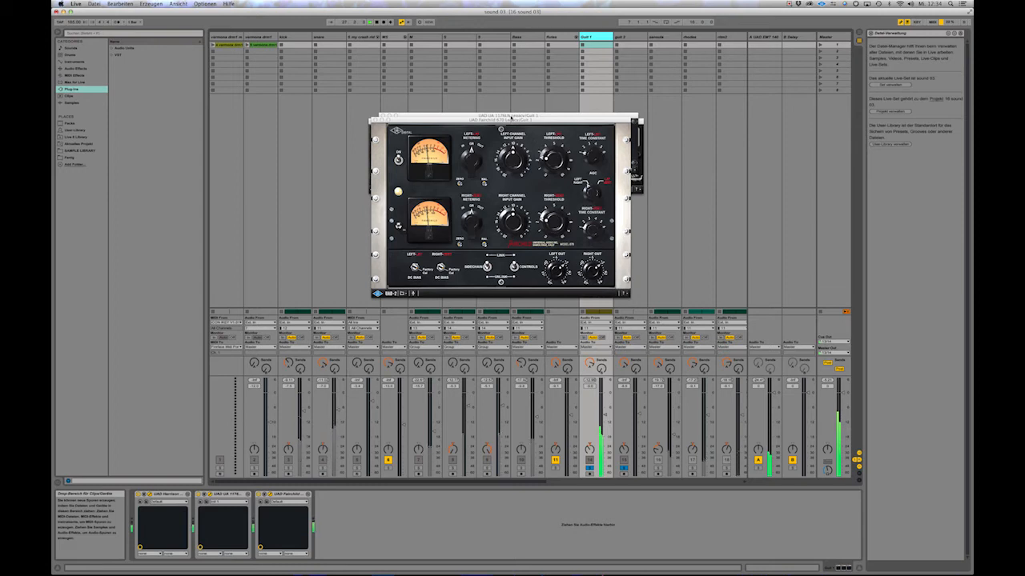
{"action": "left_click_drag", "start_coordinate": [511, 122], "coordinate": [804, 118]}
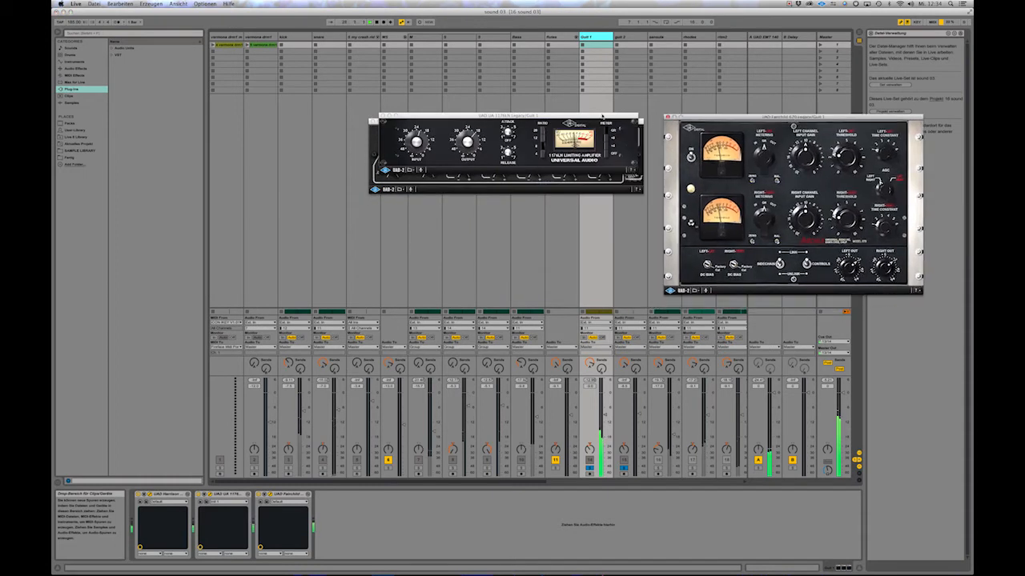
{"action": "left_click_drag", "start_coordinate": [518, 116], "coordinate": [521, 211]}
{"action": "left_click", "coordinate": [520, 125]}
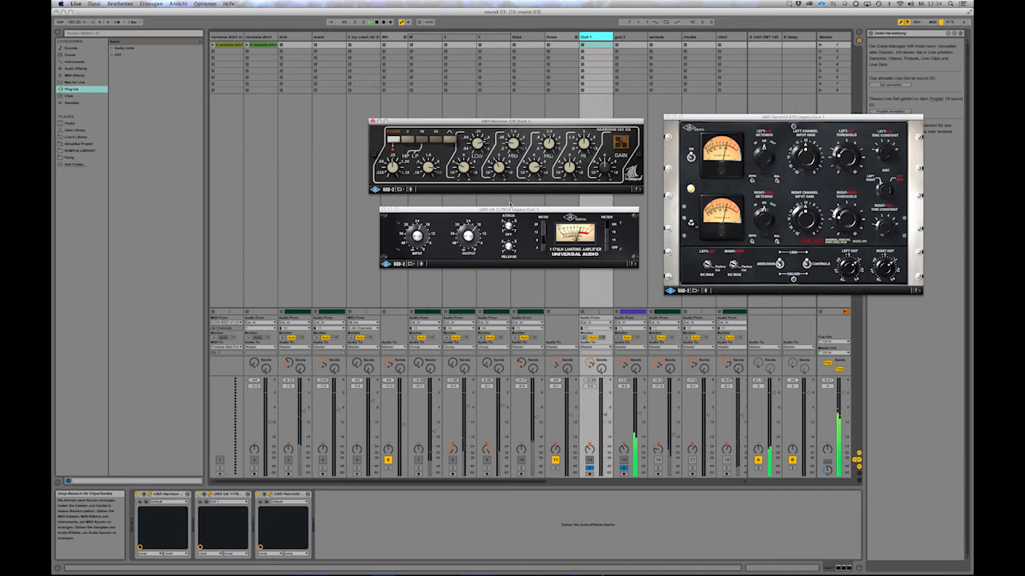
{"action": "left_click_drag", "start_coordinate": [507, 210], "coordinate": [475, 214]}
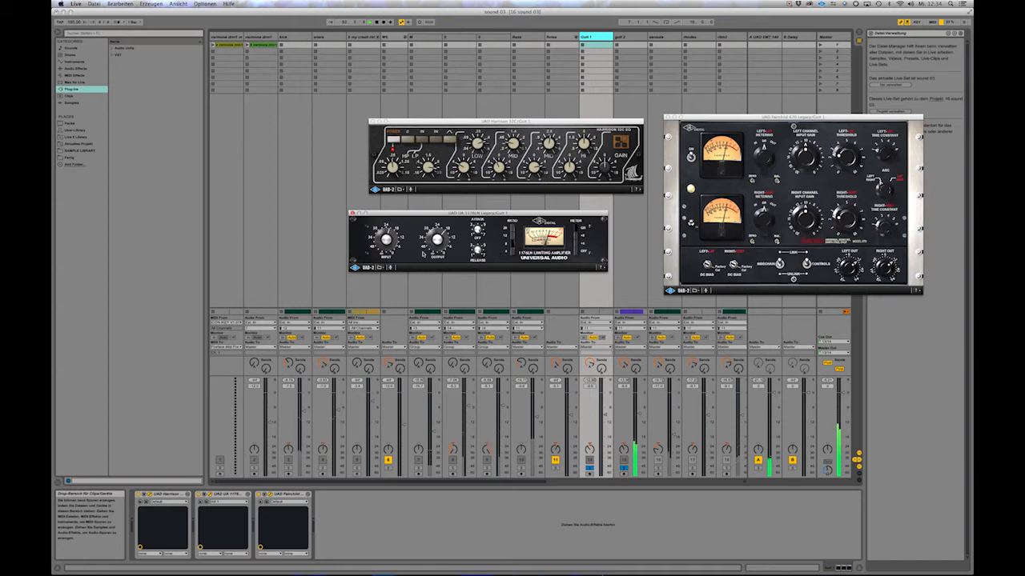
{"action": "left_click", "coordinate": [753, 136]}
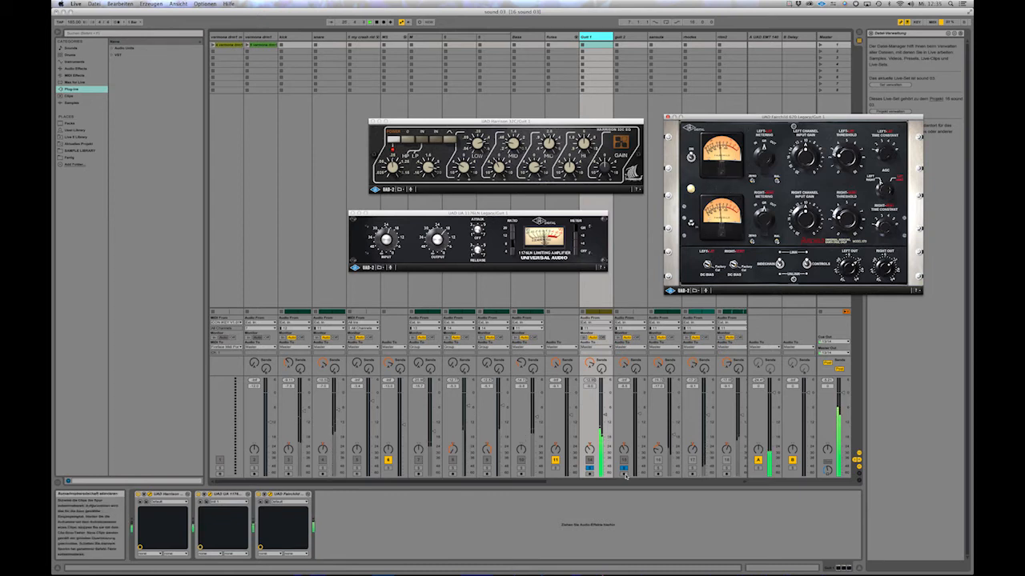
Open the guit 2 track's Harrison EQ, UA 1176LN and Fairchild windows, placing the Fairchild beside the other two.
{"action": "left_click", "coordinate": [641, 38]}
{"action": "key", "text": "Tab"}
{"action": "key", "text": "Tab"}
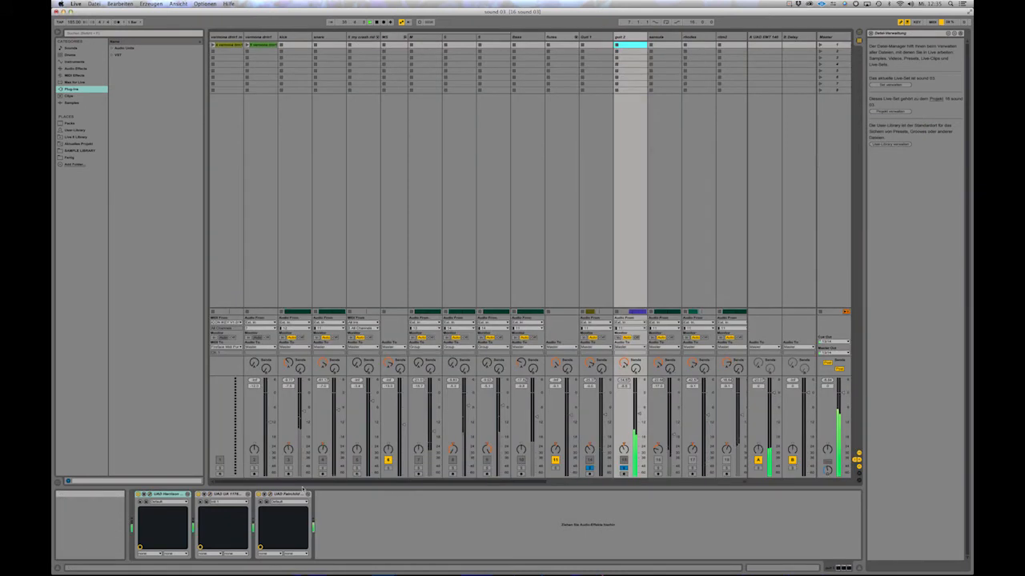
{"action": "left_click", "coordinate": [150, 495]}
{"action": "left_click", "coordinate": [210, 494]}
{"action": "left_click", "coordinate": [270, 495]}
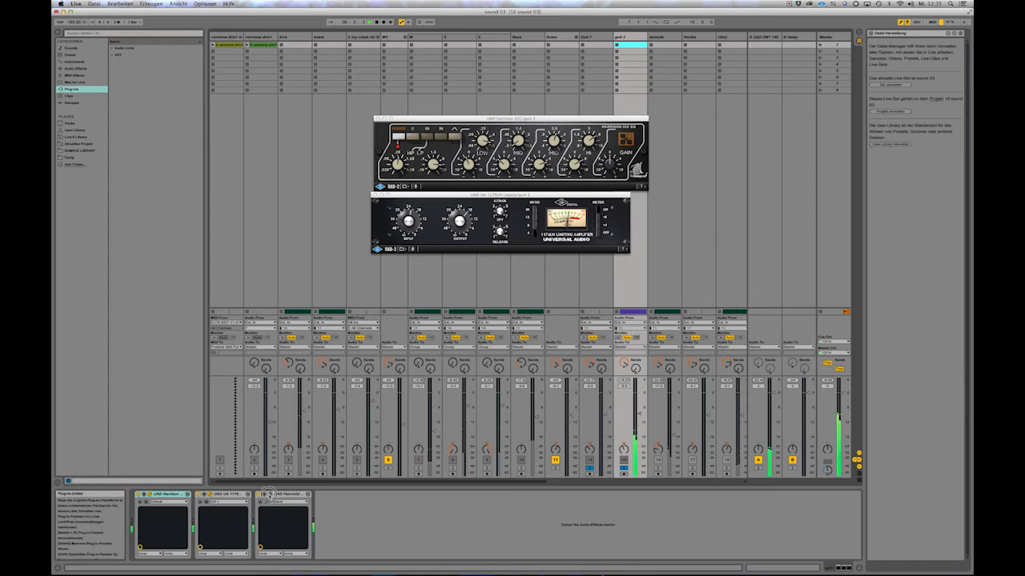
{"action": "left_click_drag", "start_coordinate": [539, 200], "coordinate": [829, 132]}
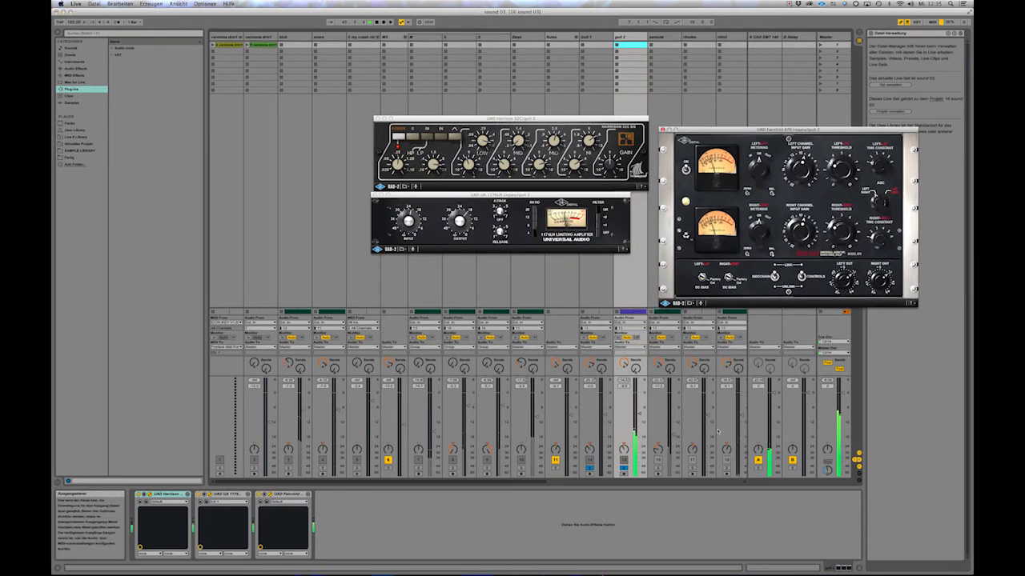
Return from the guitar solos to the full mix, and solo the sansula track.
{"action": "key", "text": "Right"}
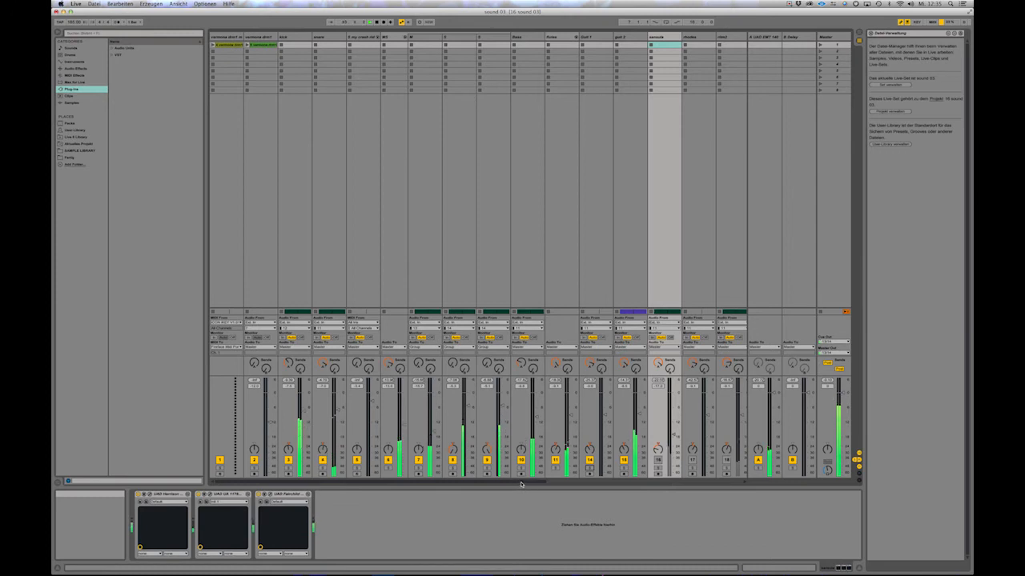
{"action": "left_click_drag", "start_coordinate": [521, 484], "coordinate": [627, 488]}
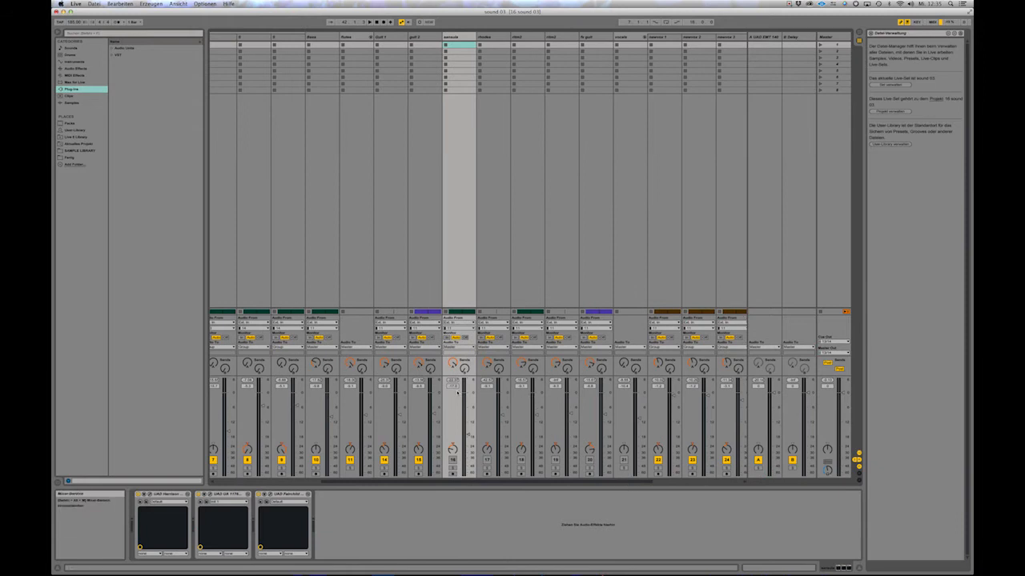
{"action": "left_click", "coordinate": [466, 38]}
{"action": "left_click", "coordinate": [453, 470]}
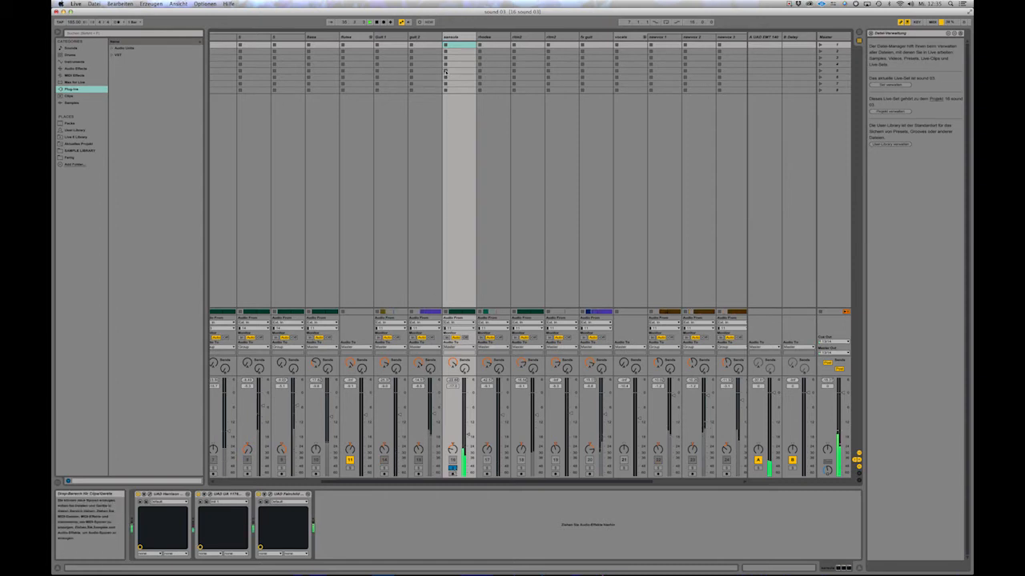
Open the sansula track's Harrison EQ, UA 1176LN and Fairchild windows, separate them for review, and stop playback.
{"action": "left_click", "coordinate": [456, 37]}
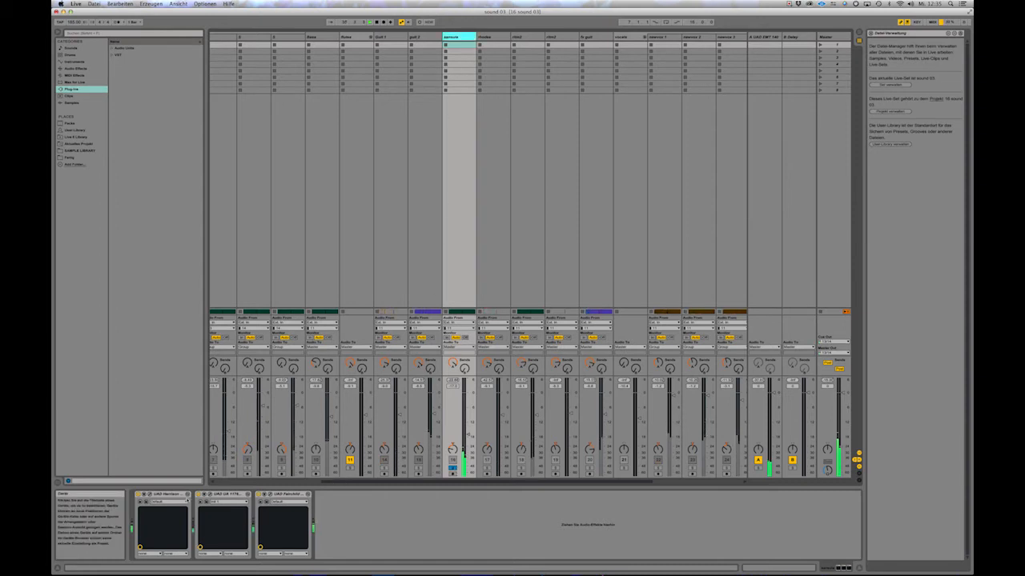
{"action": "left_click", "coordinate": [150, 497]}
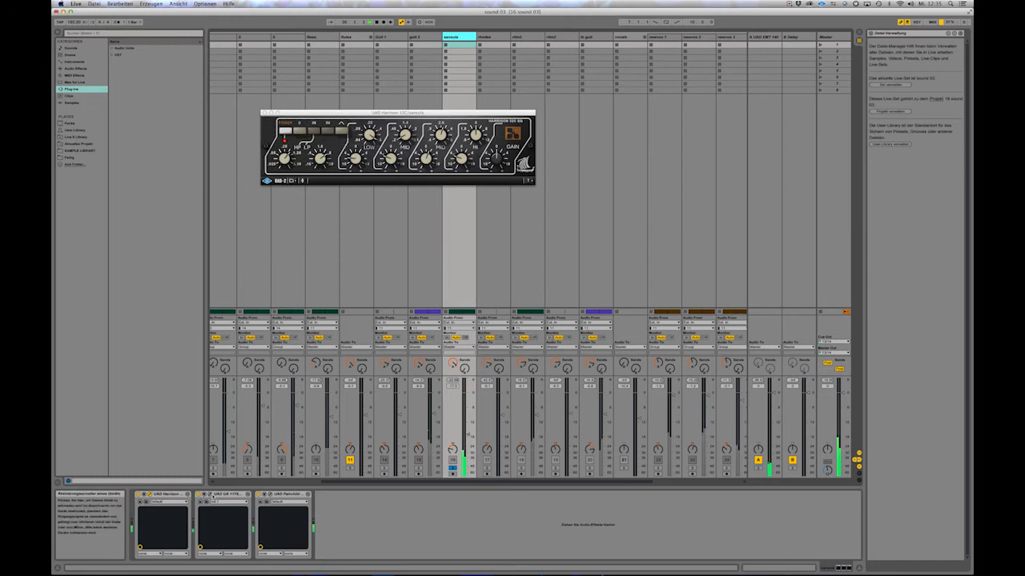
{"action": "left_click", "coordinate": [211, 496]}
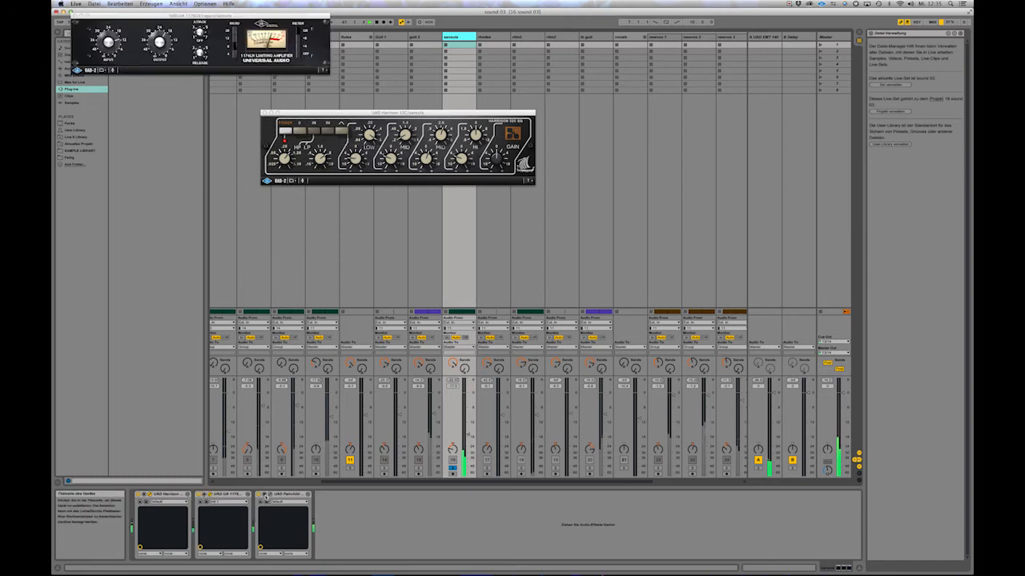
{"action": "left_click", "coordinate": [271, 496]}
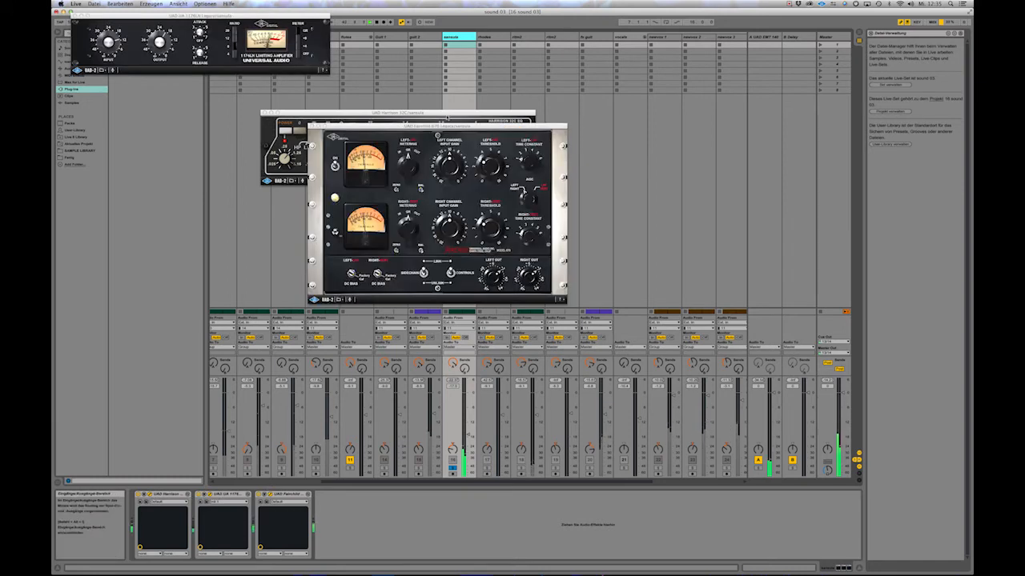
{"action": "left_click_drag", "start_coordinate": [445, 126], "coordinate": [689, 107]}
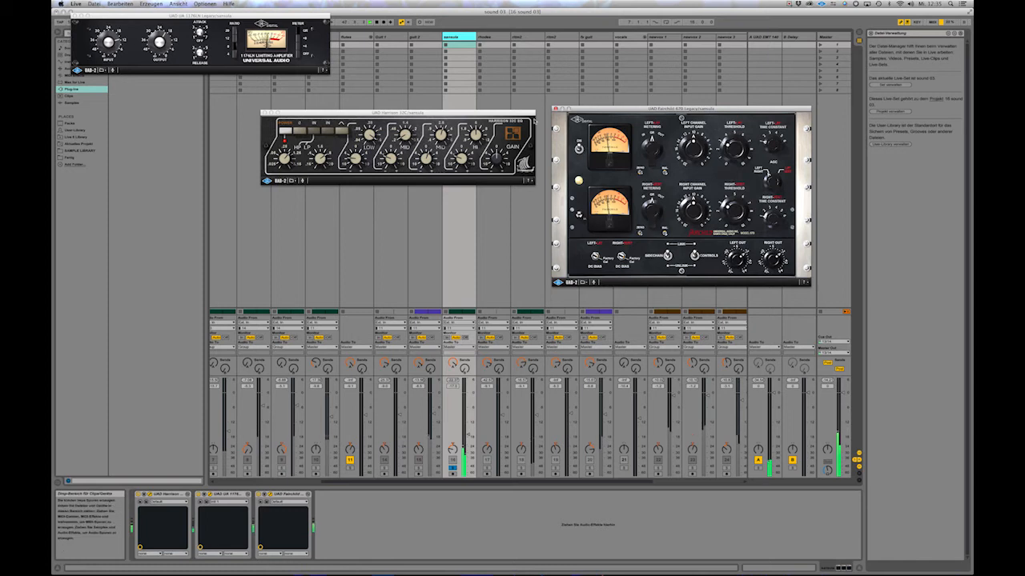
{"action": "key", "text": "space"}
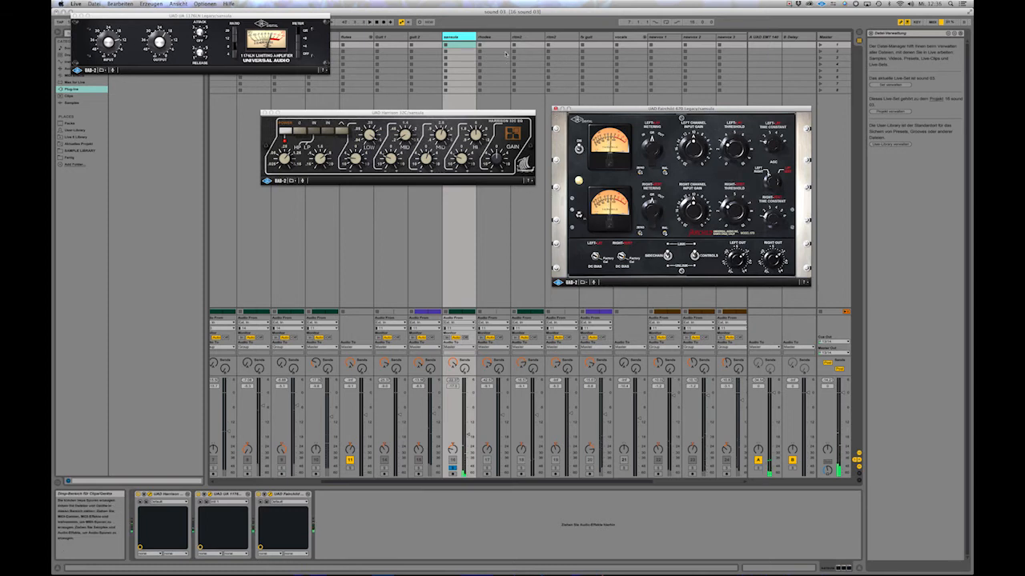
Solo the rhodes track and play it from its blue clip in the arrangement, ending in the Session mixer.
{"action": "left_click", "coordinate": [486, 37]}
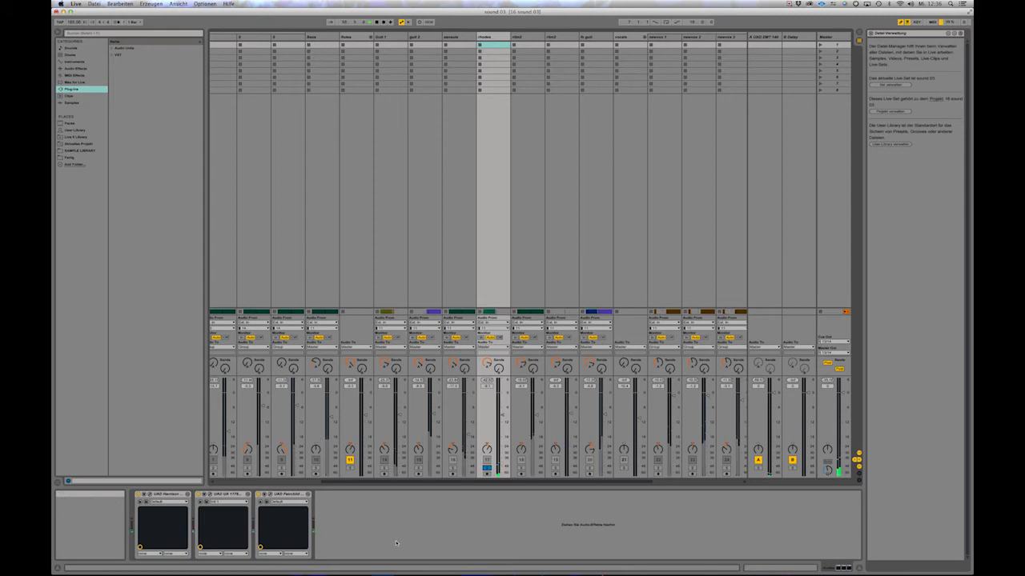
{"action": "key", "text": "Tab"}
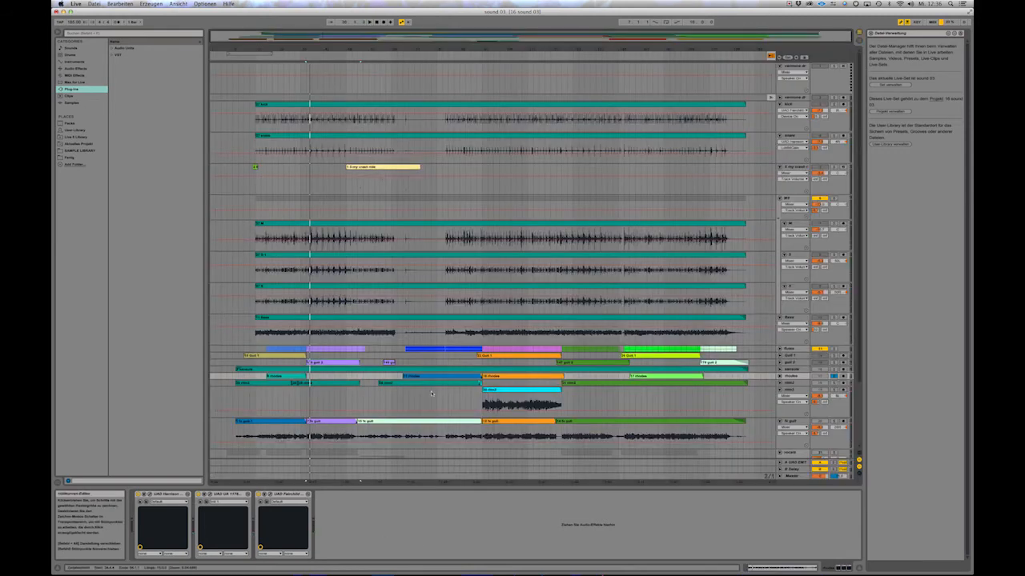
{"action": "left_click", "coordinate": [433, 377]}
{"action": "key", "text": "space"}
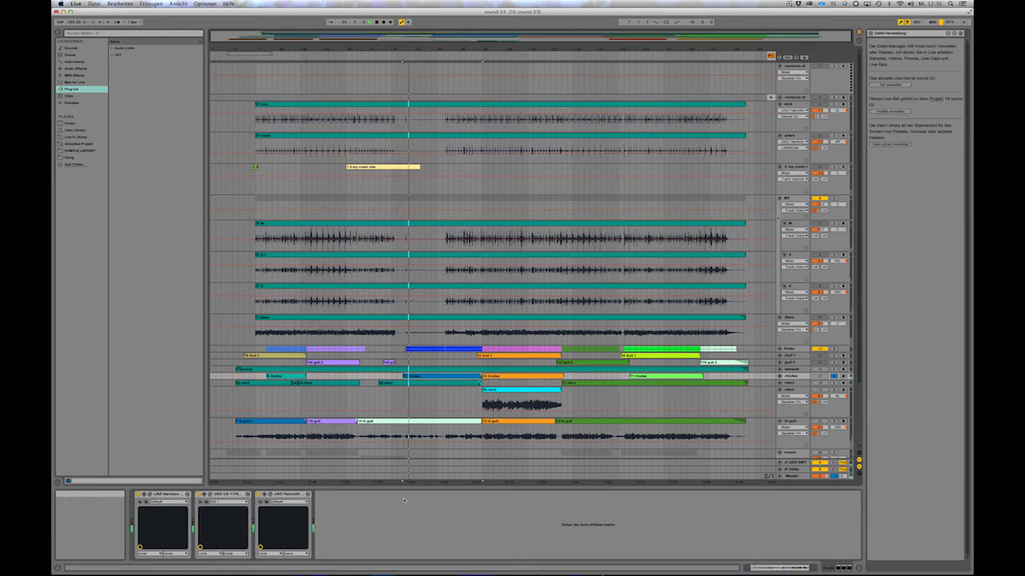
{"action": "key", "text": "Tab"}
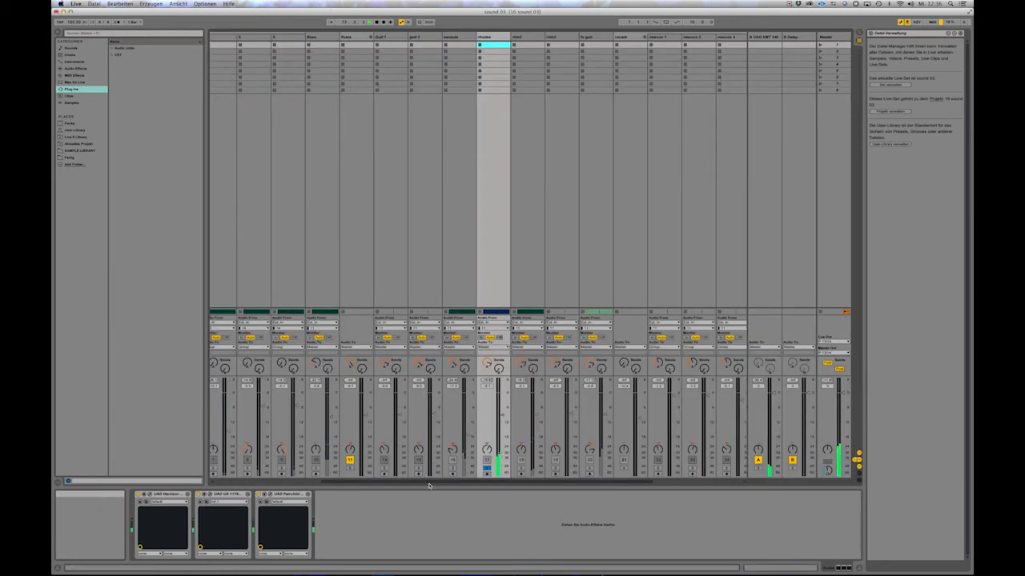
Open the rhodes track's Fairchild, UA 1176LN and Harrison EQ windows, arrange them without overlap for review, and stop playback.
{"action": "left_click", "coordinate": [264, 494]}
{"action": "left_click", "coordinate": [210, 494]}
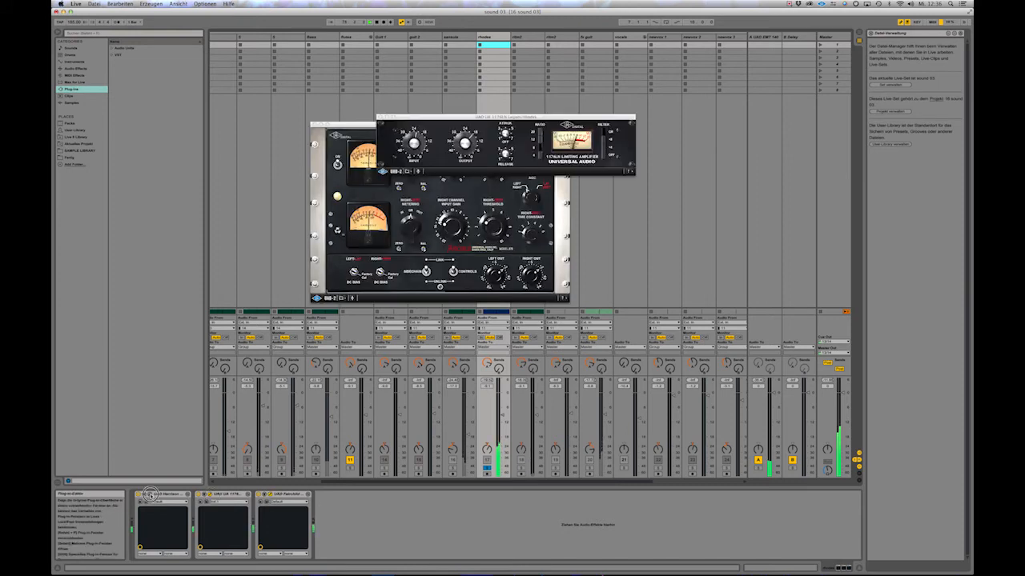
{"action": "left_click", "coordinate": [145, 494]}
{"action": "left_click_drag", "start_coordinate": [463, 120], "coordinate": [663, 203]}
{"action": "left_click_drag", "start_coordinate": [596, 116], "coordinate": [795, 103]}
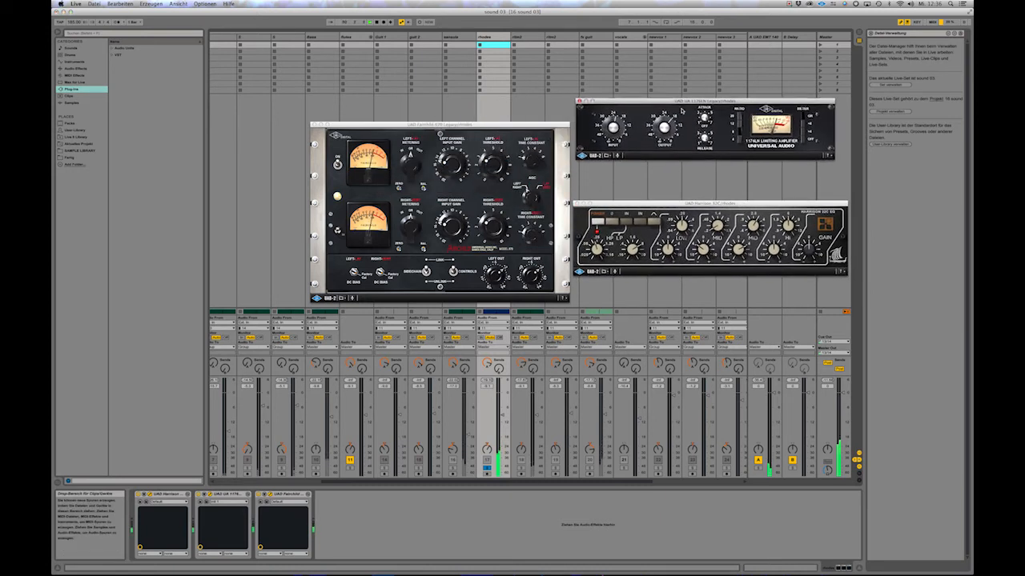
{"action": "left_click", "coordinate": [675, 205]}
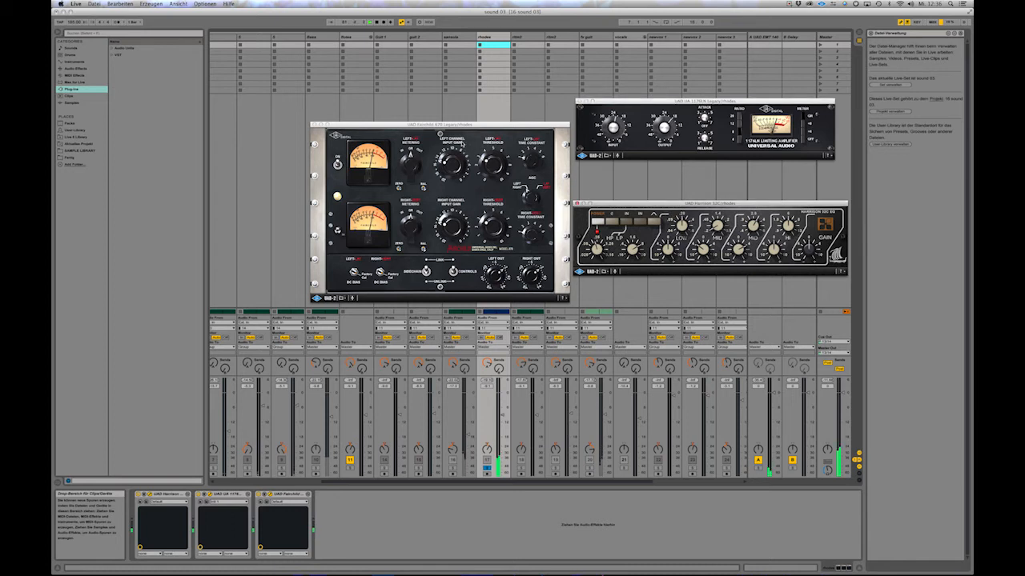
{"action": "left_click", "coordinate": [454, 126]}
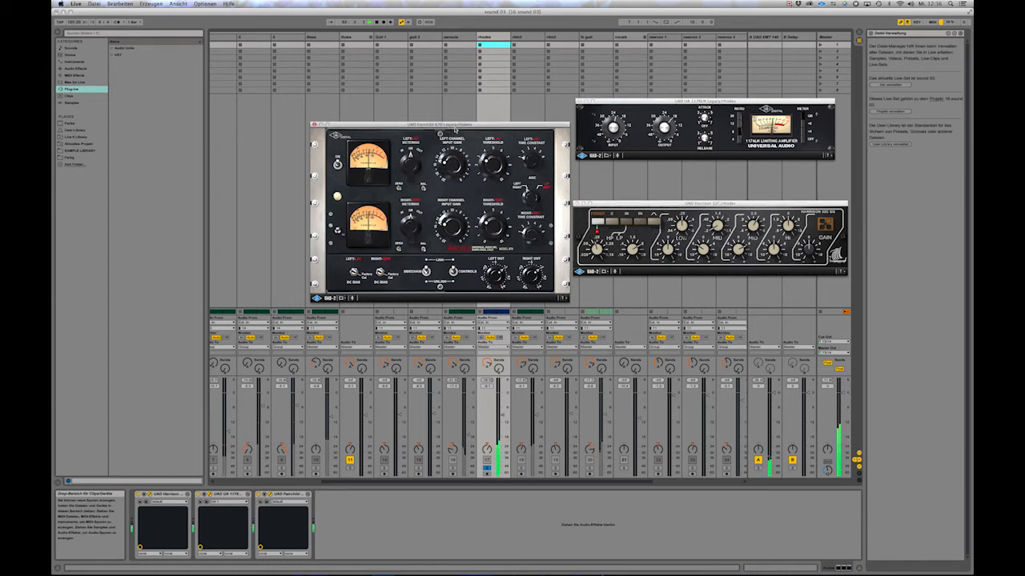
{"action": "key", "text": "space"}
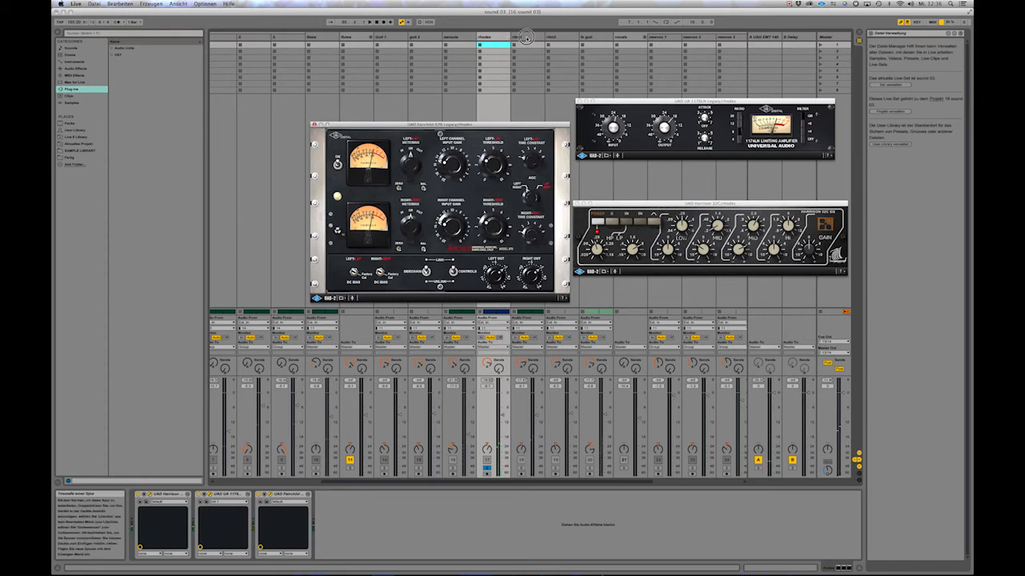
Audition track 18 beside rhodes in solo and in the mix, and unfold its waveform in the arrangement.
{"action": "left_click", "coordinate": [523, 37]}
{"action": "left_click", "coordinate": [521, 469]}
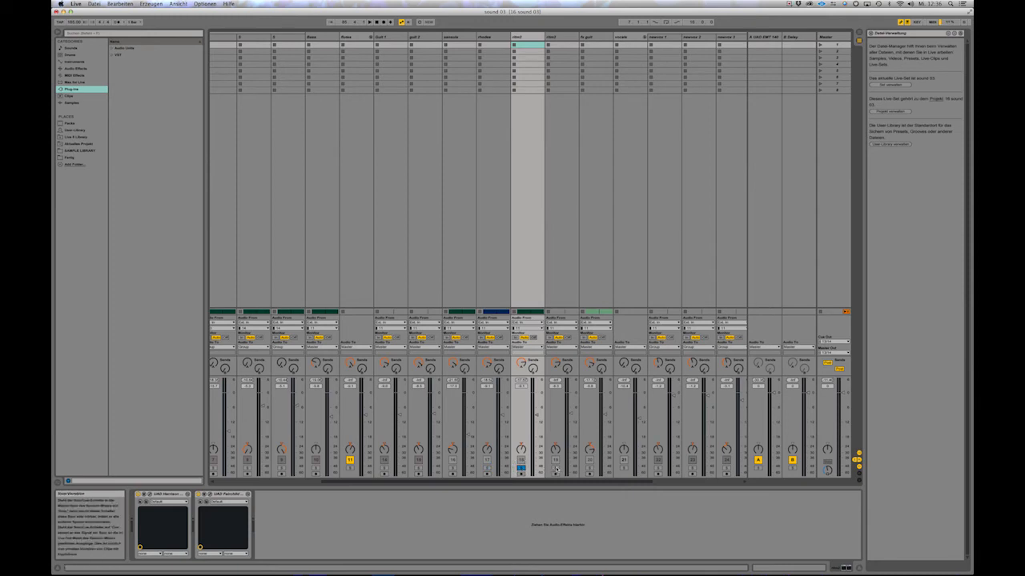
{"action": "left_click", "coordinate": [520, 469]}
{"action": "key", "text": "space"}
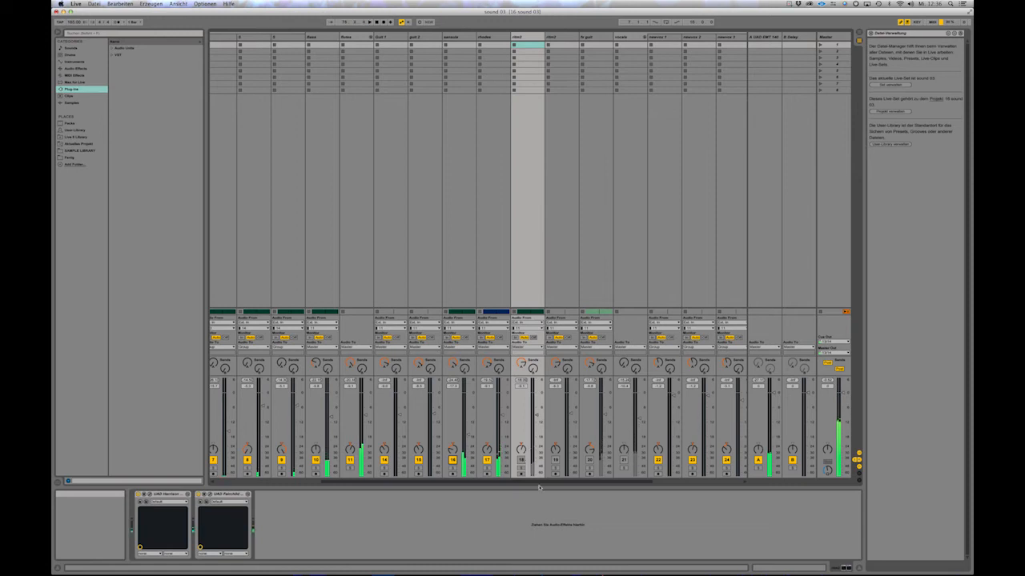
{"action": "key", "text": "Tab"}
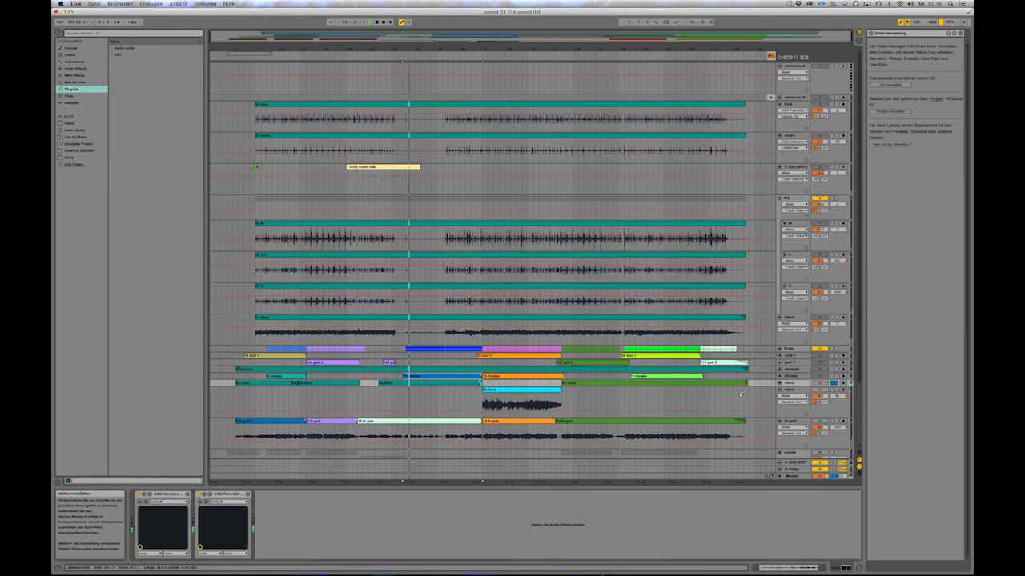
{"action": "left_click", "coordinate": [780, 383]}
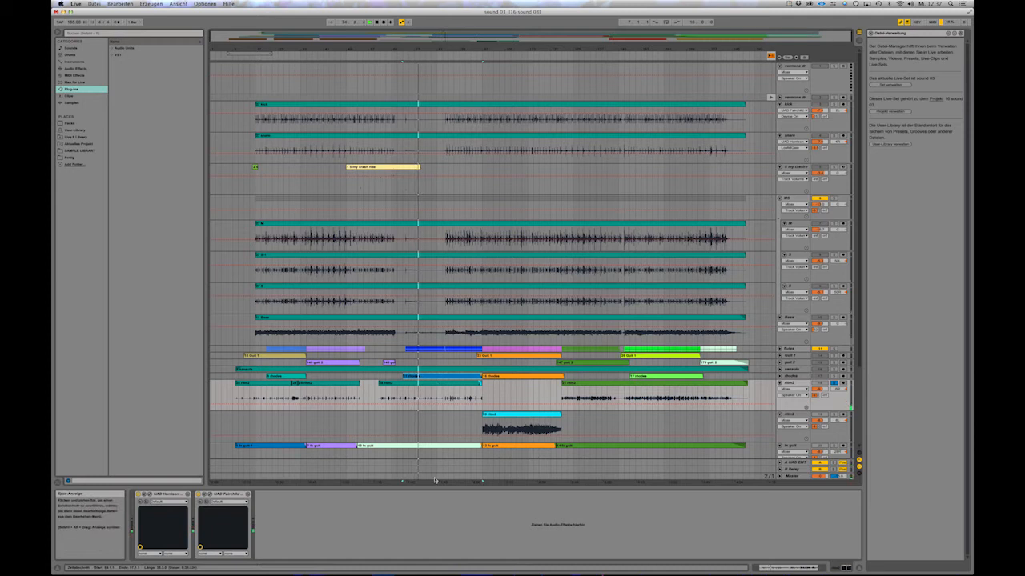
{"action": "key", "text": "Tab"}
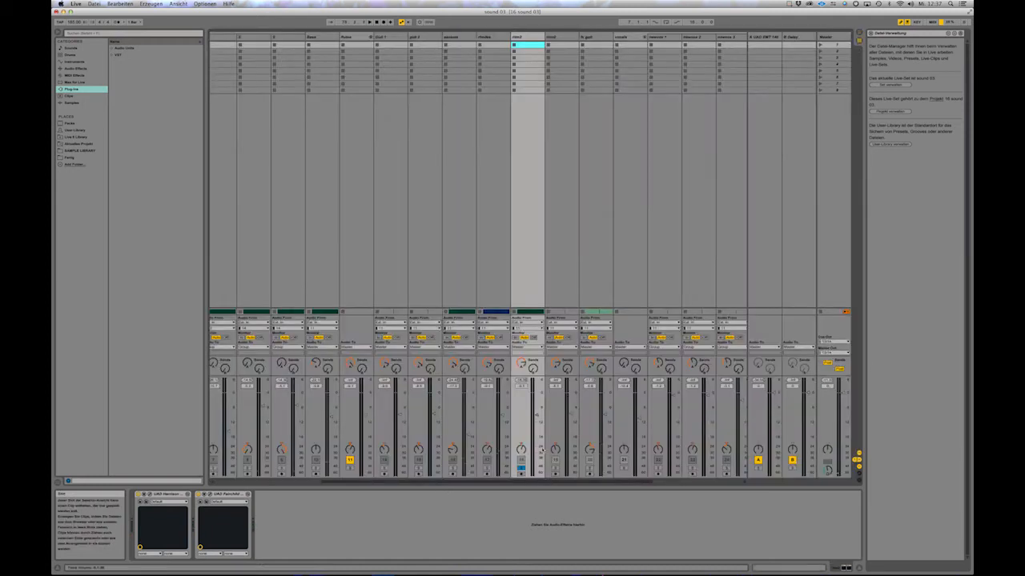
Solo track 19 and play its single light-blue clip in the arrangement, ending in the Session mixer.
{"action": "left_click", "coordinate": [550, 245]}
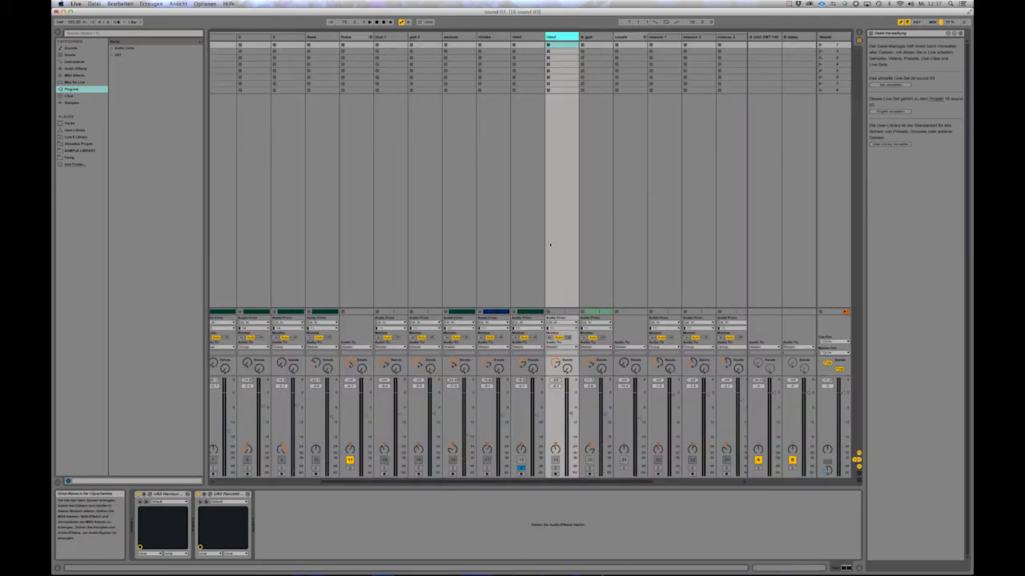
{"action": "key", "text": "Tab"}
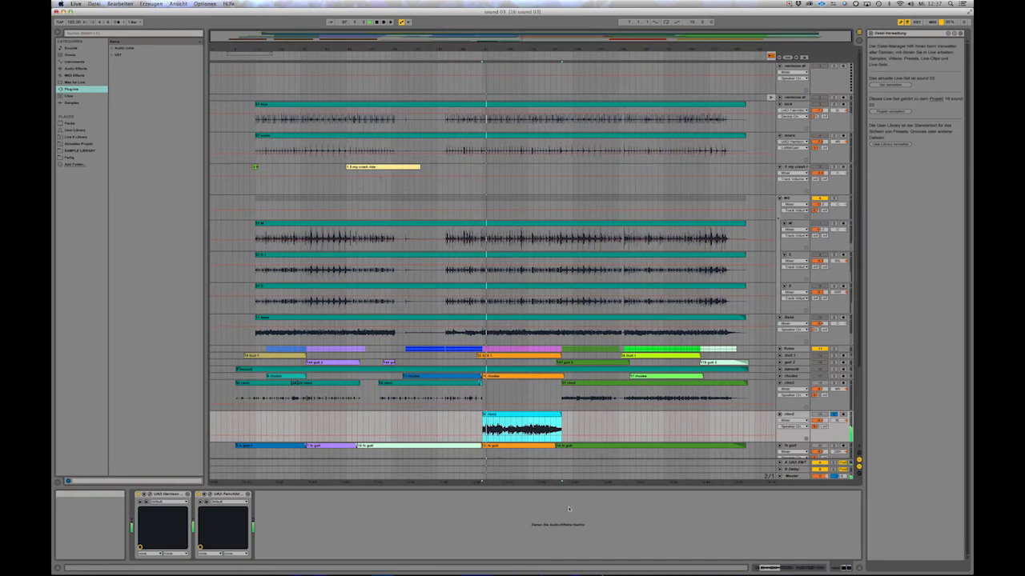
{"action": "key", "text": "Tab"}
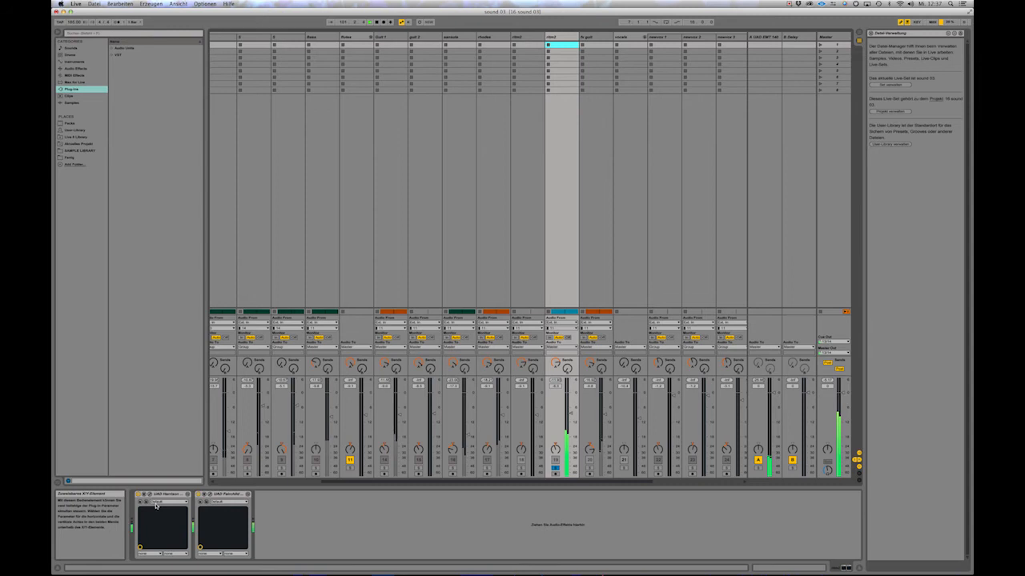
Review track 19's Harrison EQ and Fairchild windows and close them both.
{"action": "left_click", "coordinate": [209, 496]}
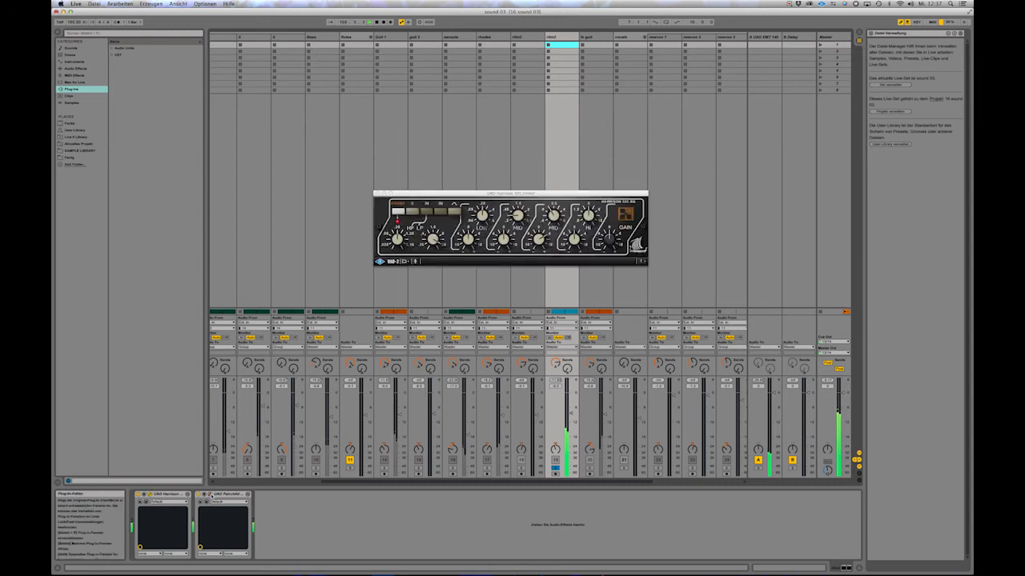
{"action": "left_click", "coordinate": [209, 496]}
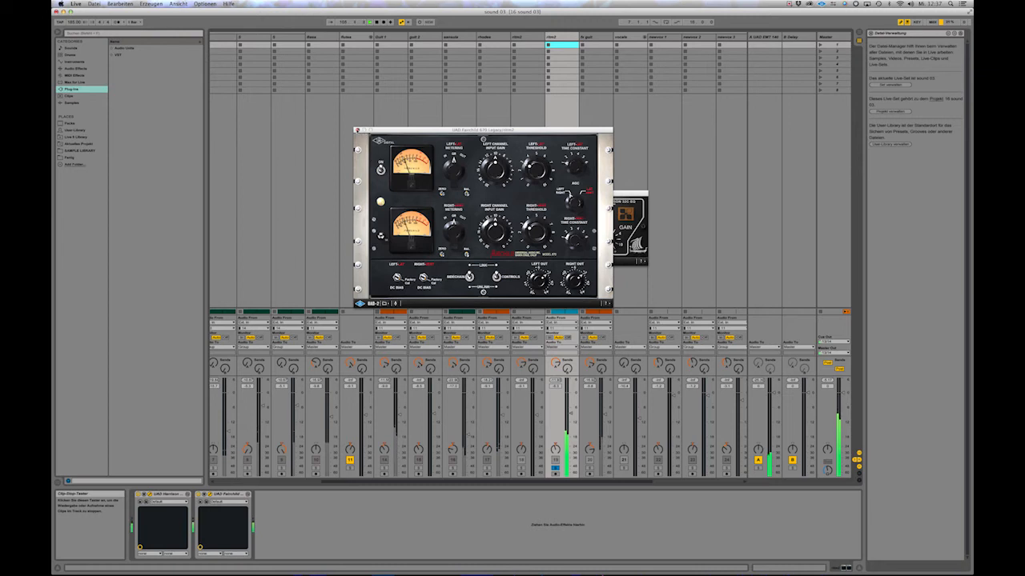
{"action": "left_click", "coordinate": [357, 129]}
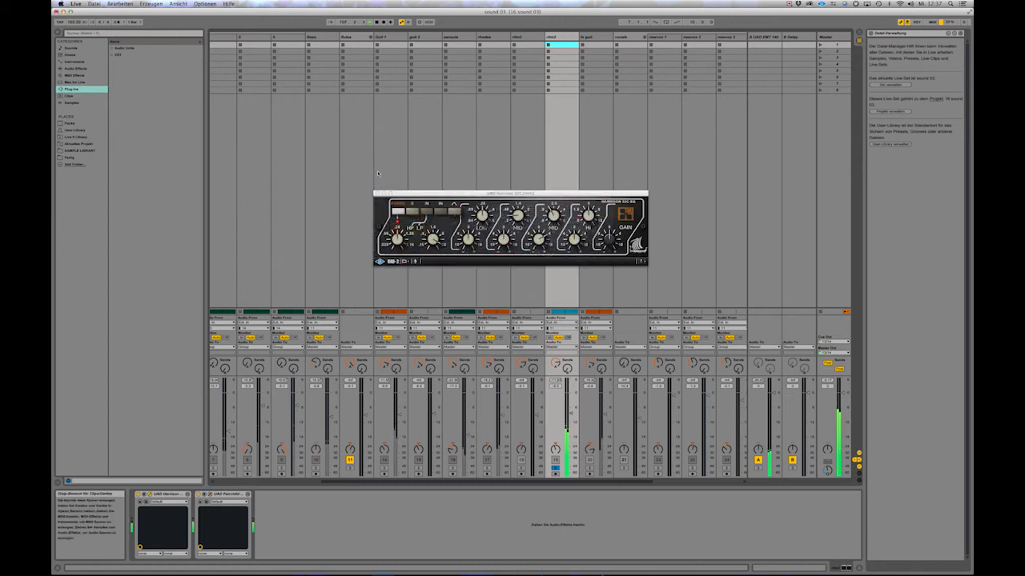
{"action": "left_click", "coordinate": [377, 194]}
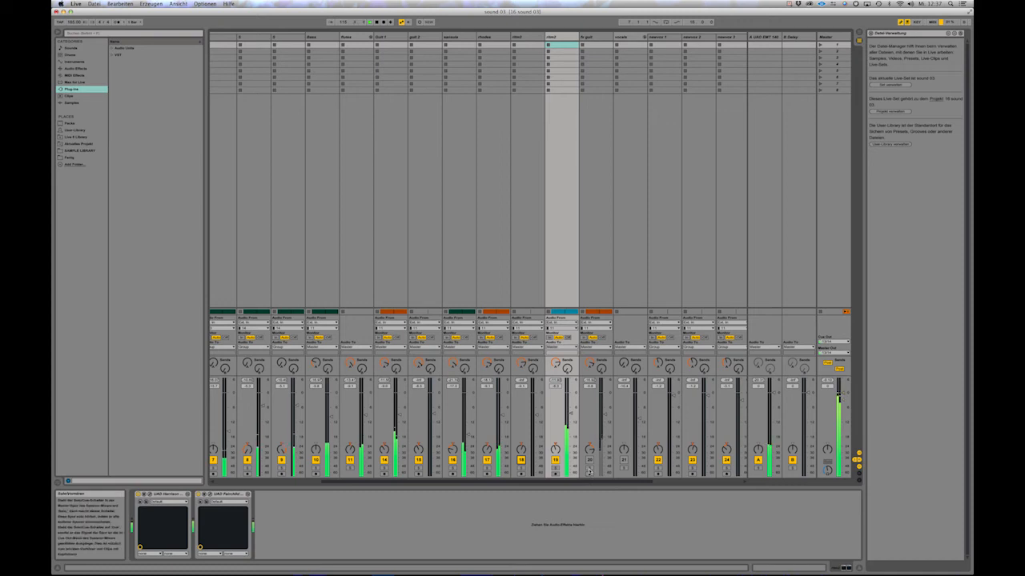
Solo guitar track 20 and inspect its clips in the arrangement during playback.
{"action": "left_click", "coordinate": [589, 469]}
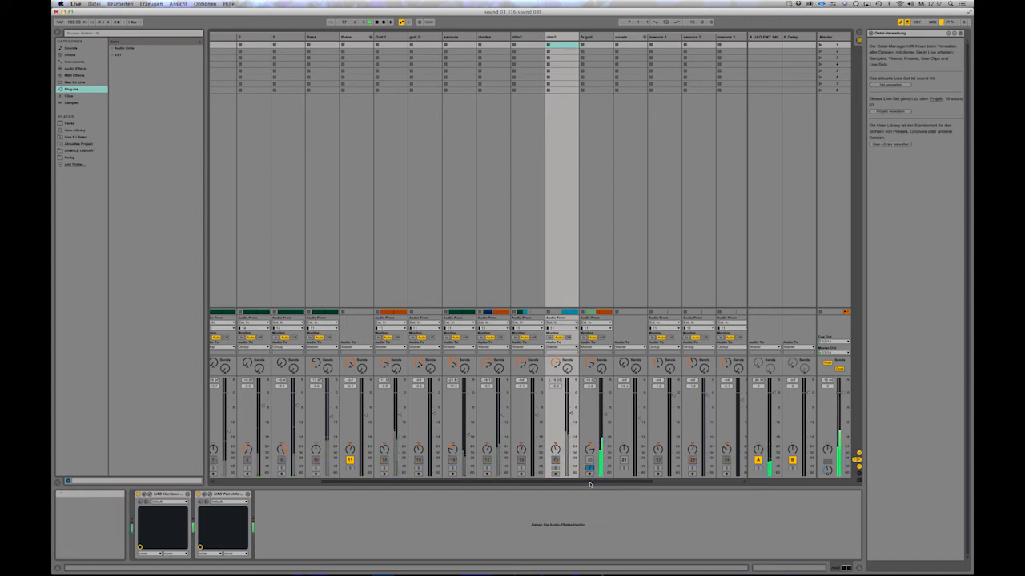
{"action": "key", "text": "Tab"}
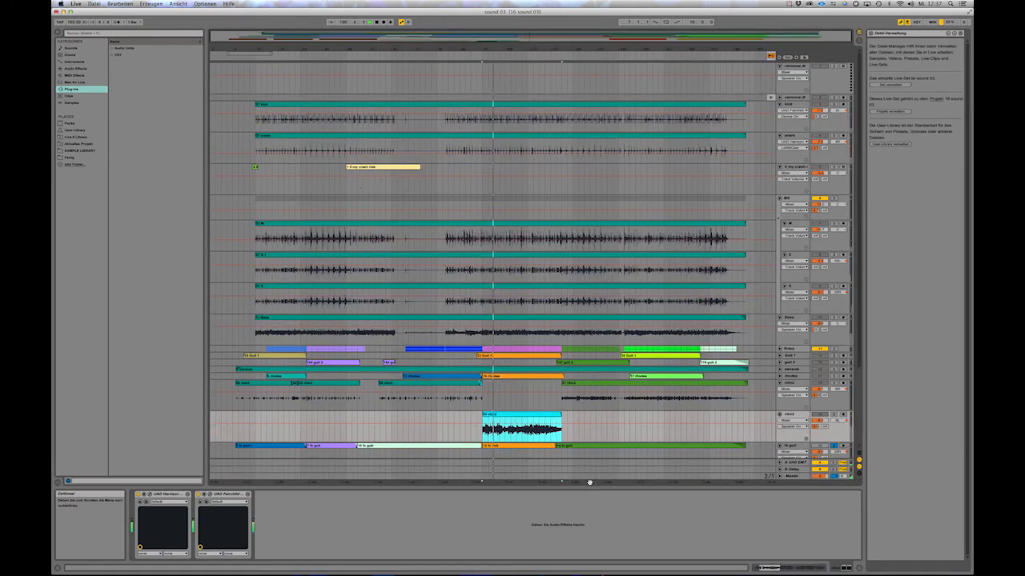
{"action": "scroll", "coordinate": [560, 361], "scroll_direction": "down", "scroll_amount": 5}
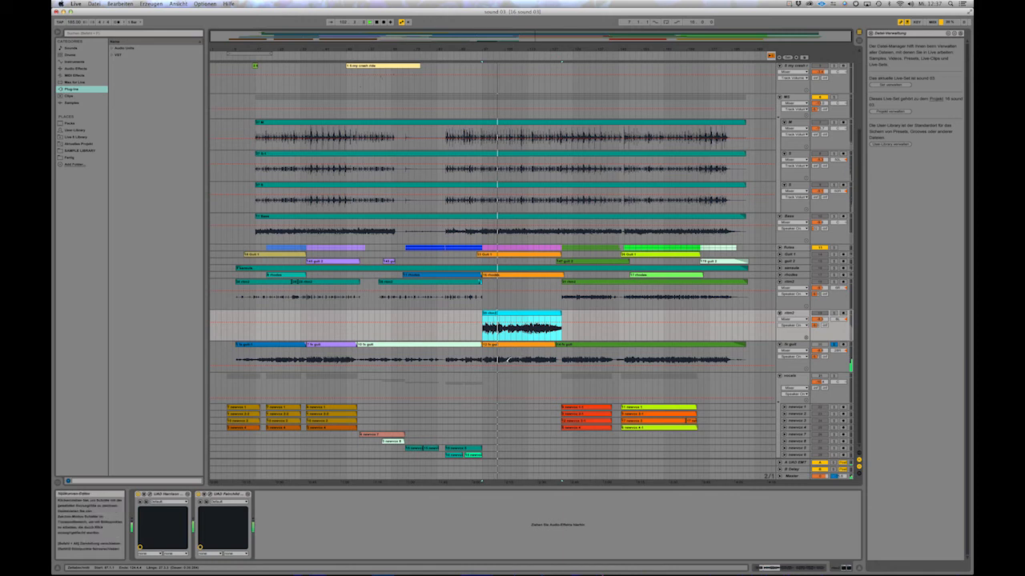
{"action": "key", "text": "Tab"}
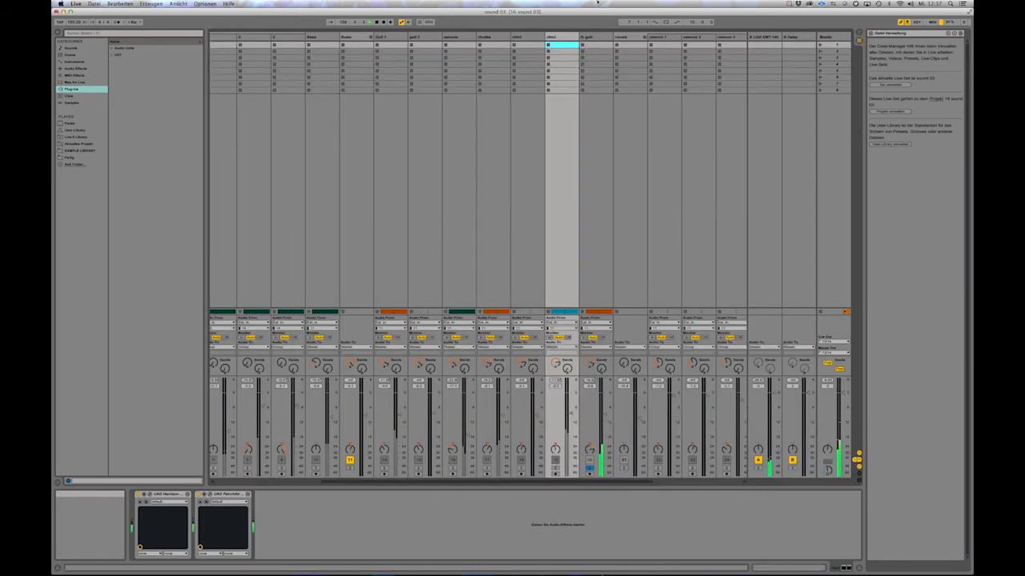
Review guitar track 20's Harrison EQ and UA 1176LN windows and close them both.
{"action": "left_click", "coordinate": [592, 35]}
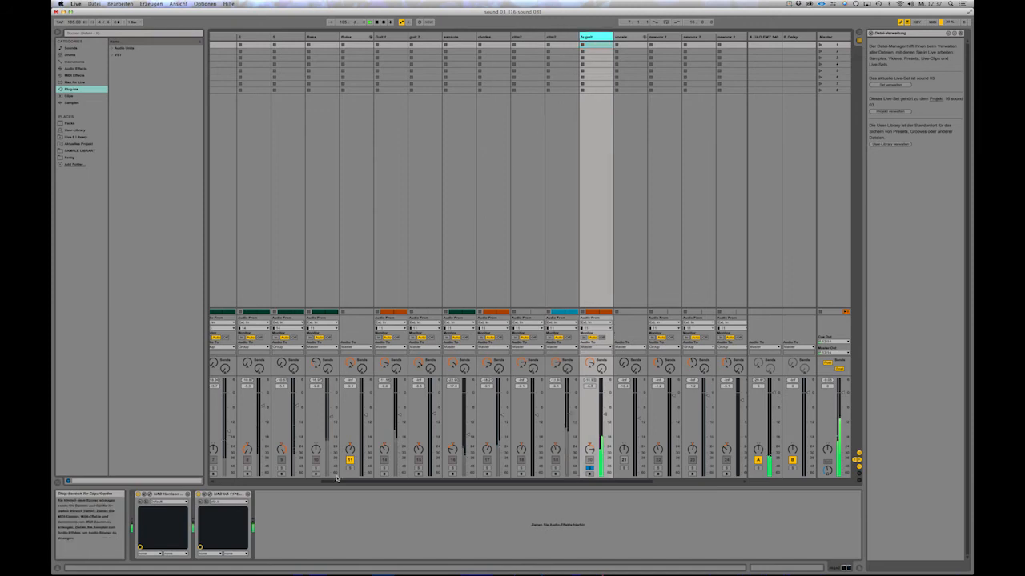
{"action": "left_click", "coordinate": [149, 495]}
{"action": "left_click", "coordinate": [207, 495]}
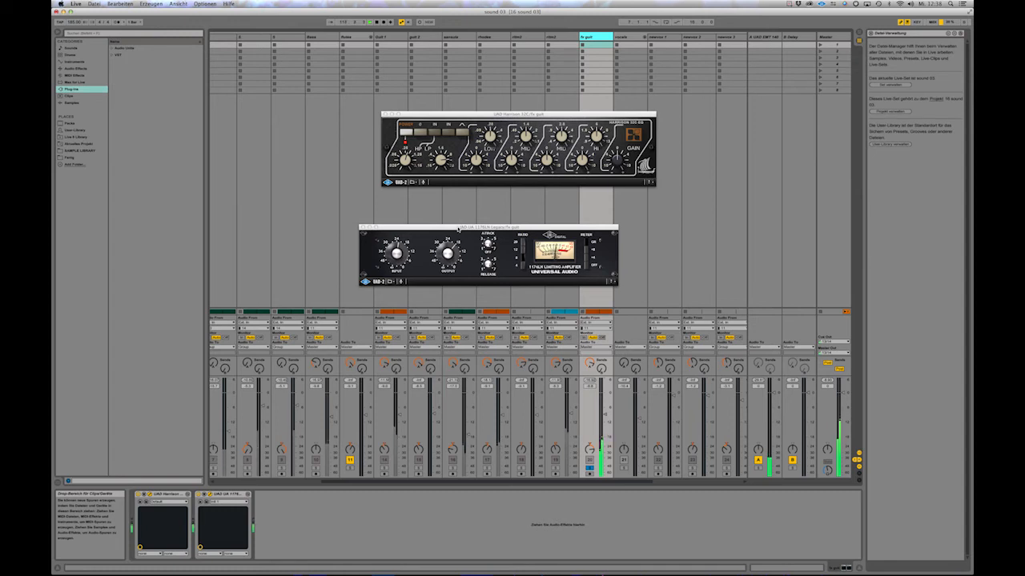
{"action": "left_click", "coordinate": [365, 228]}
{"action": "left_click", "coordinate": [384, 114]}
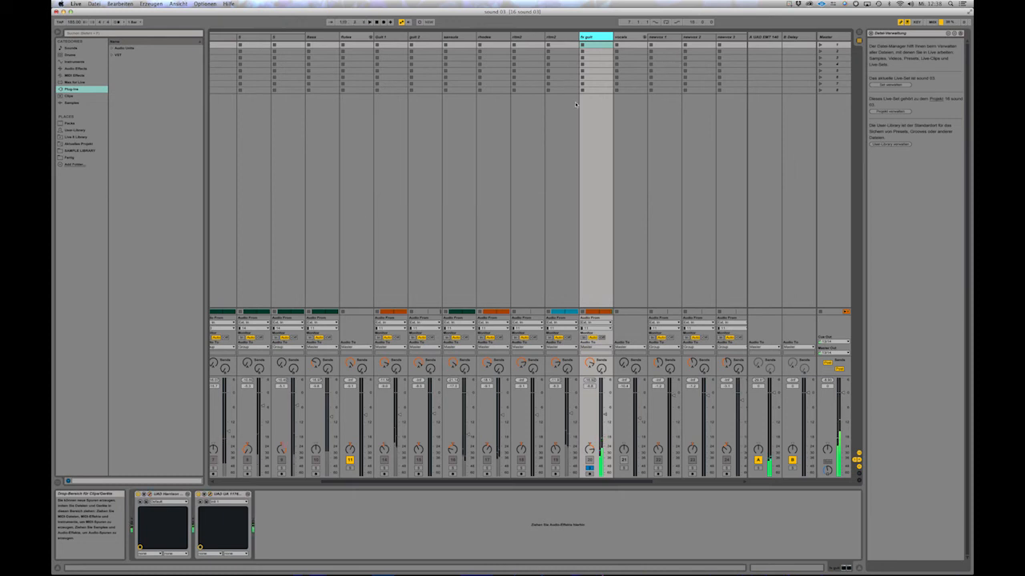
Solo vocals group track 21 and play its vocal clips in the arrangement, ending in the Session mixer with playback running.
{"action": "key", "text": "Right"}
{"action": "key", "text": "Tab"}
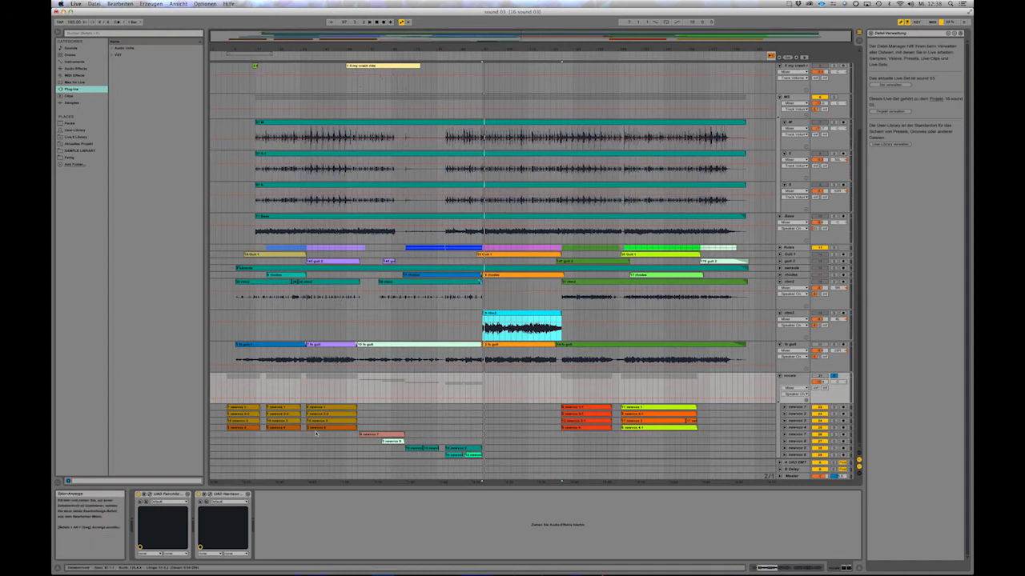
{"action": "left_click", "coordinate": [318, 408]}
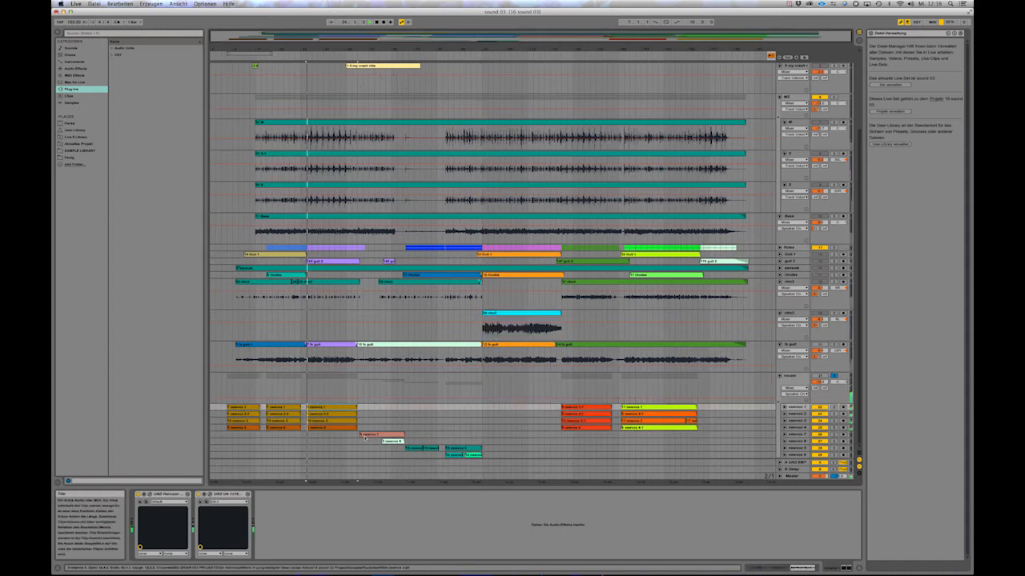
{"action": "key", "text": "Tab"}
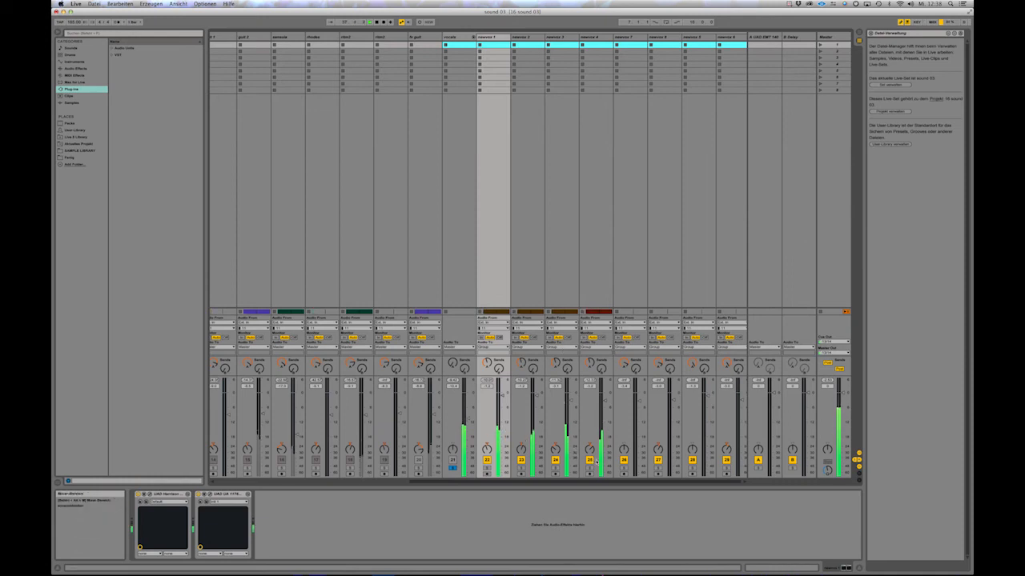
{"action": "key", "text": "space"}
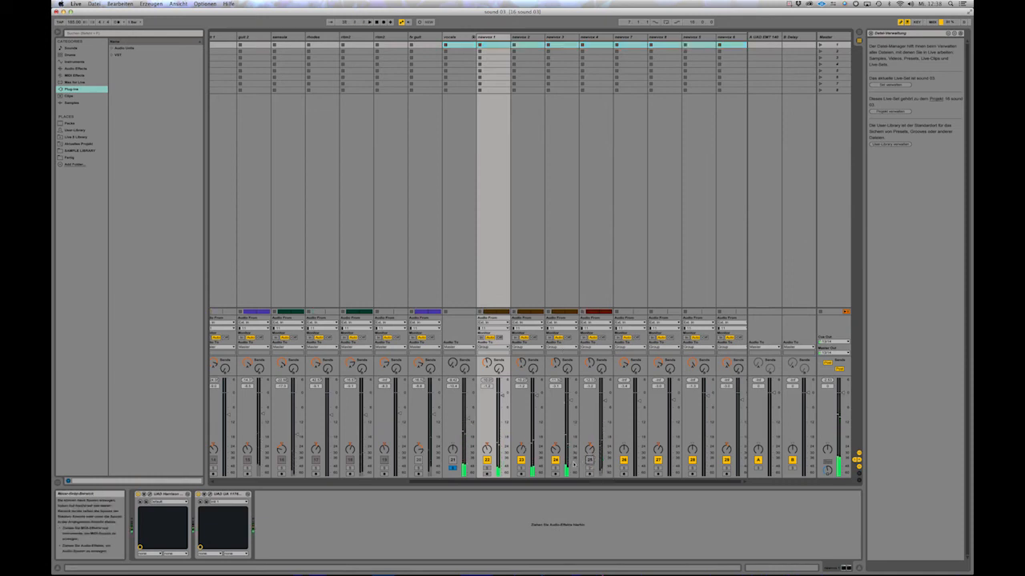
{"action": "key", "text": "space"}
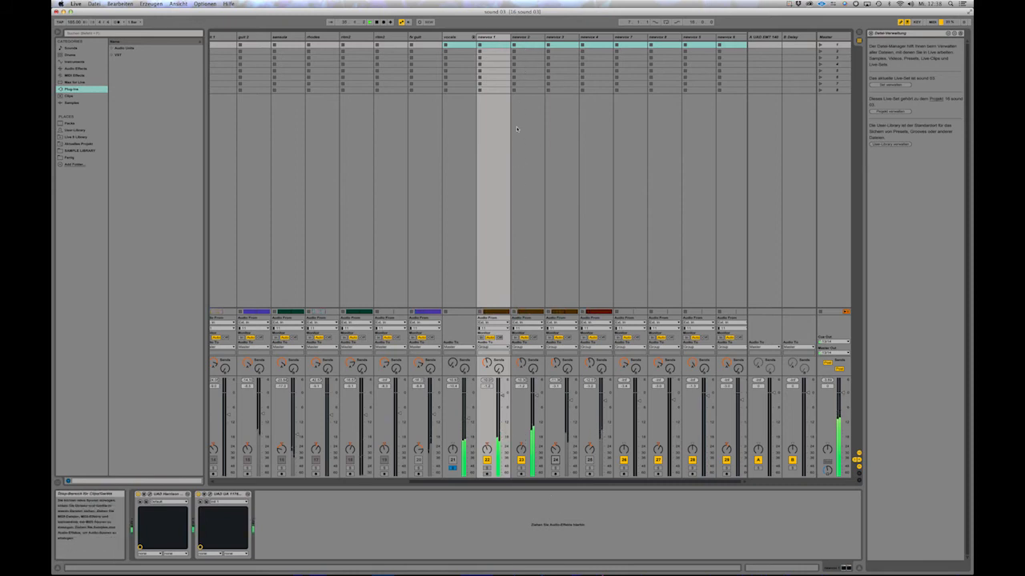
Stop playback and switch the muted vocal tracks 24 and 25 back on.
{"action": "left_click", "coordinate": [561, 38]}
{"action": "key", "text": "space"}
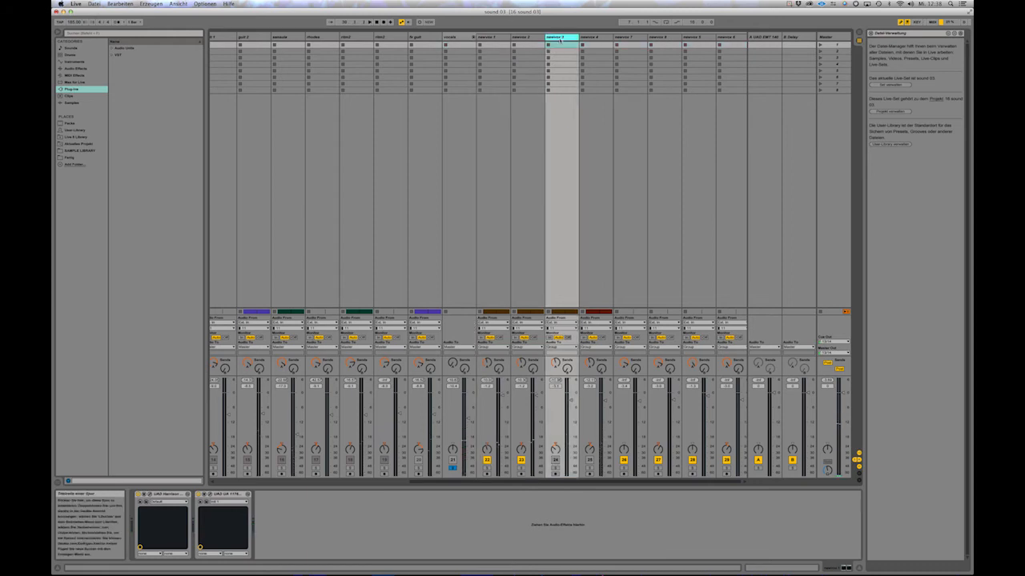
{"action": "key", "text": "Right"}
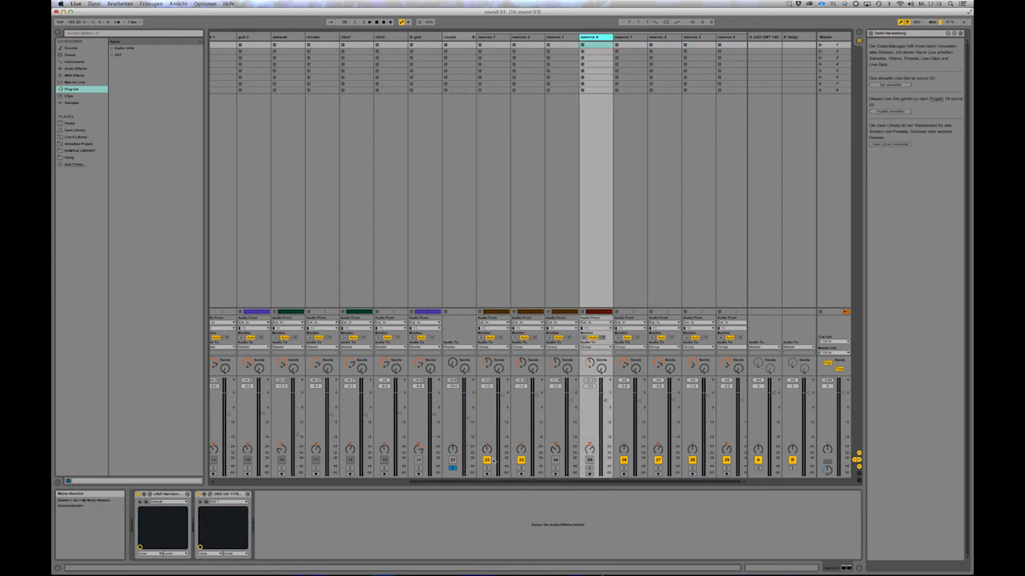
{"action": "left_click", "coordinate": [523, 461]}
{"action": "left_click", "coordinate": [555, 460]}
{"action": "key", "text": "space"}
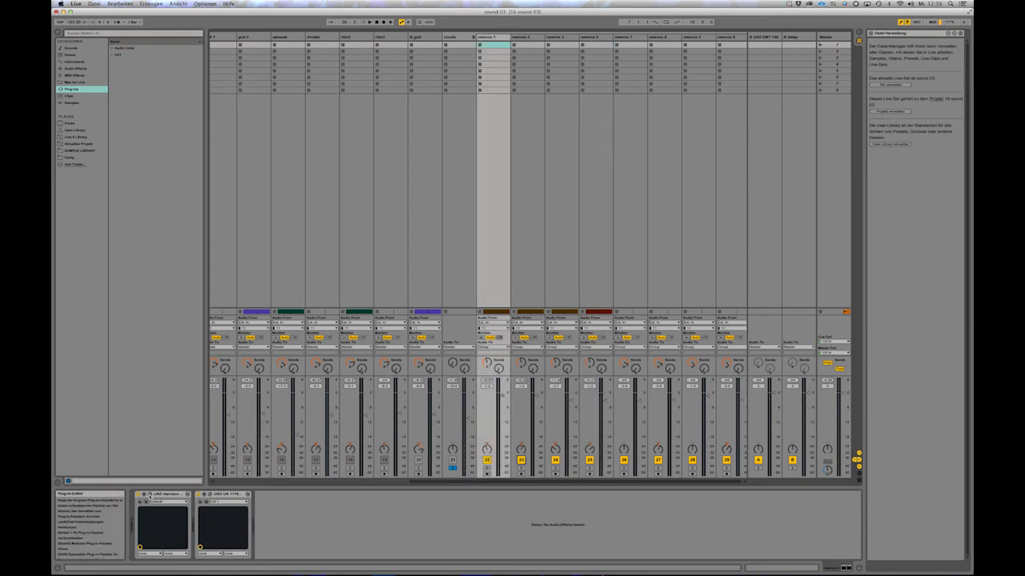
Review vocal track 22's Harrison EQ and UA 1176LN windows and close them both.
{"action": "left_click", "coordinate": [150, 495]}
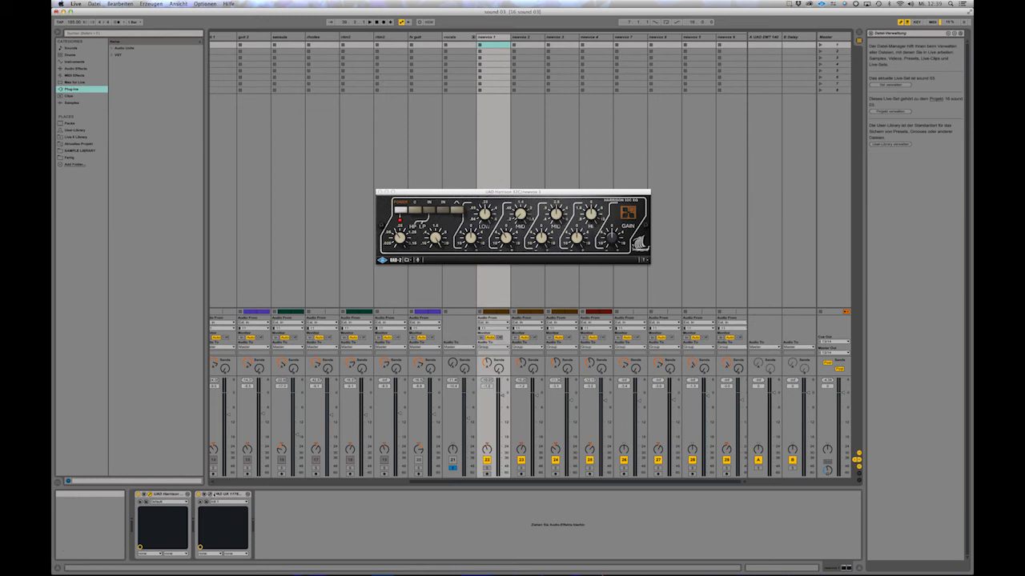
{"action": "left_click", "coordinate": [210, 496]}
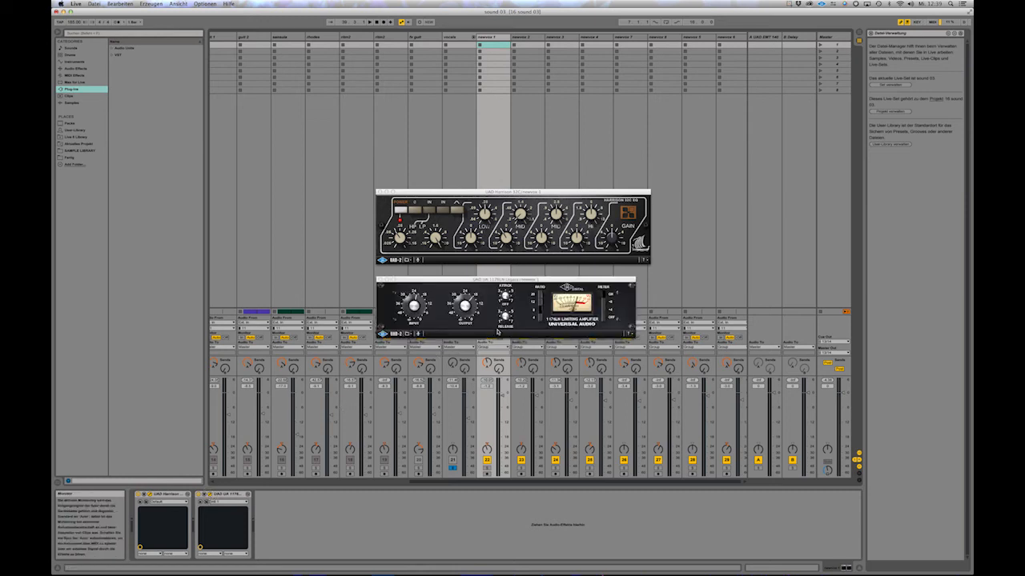
{"action": "left_click_drag", "start_coordinate": [503, 281], "coordinate": [528, 268]}
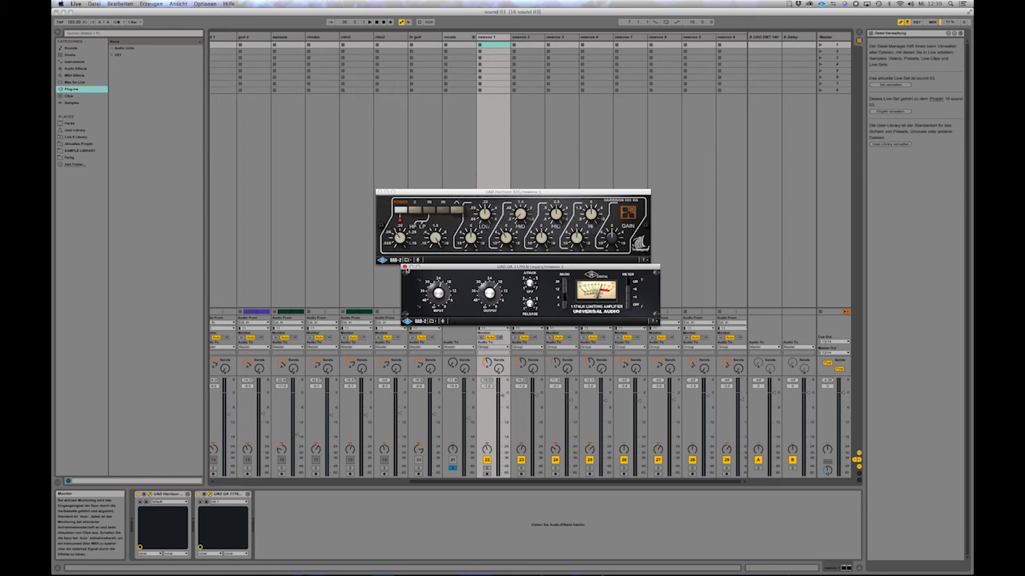
{"action": "left_click", "coordinate": [405, 268]}
{"action": "left_click", "coordinate": [380, 192]}
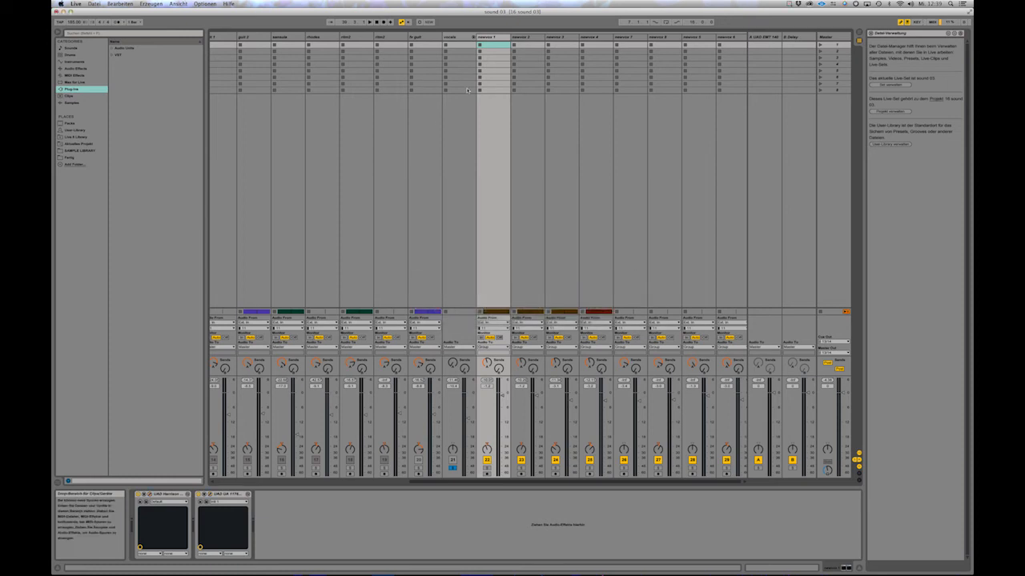
Go through vocal tracks 23 to 29 one by one and examine each track's device chain.
{"action": "left_click", "coordinate": [528, 37]}
{"action": "left_click", "coordinate": [570, 37]}
{"action": "left_click", "coordinate": [597, 38]}
{"action": "left_click", "coordinate": [631, 37]}
{"action": "left_click", "coordinate": [658, 37]}
{"action": "left_click", "coordinate": [698, 38]}
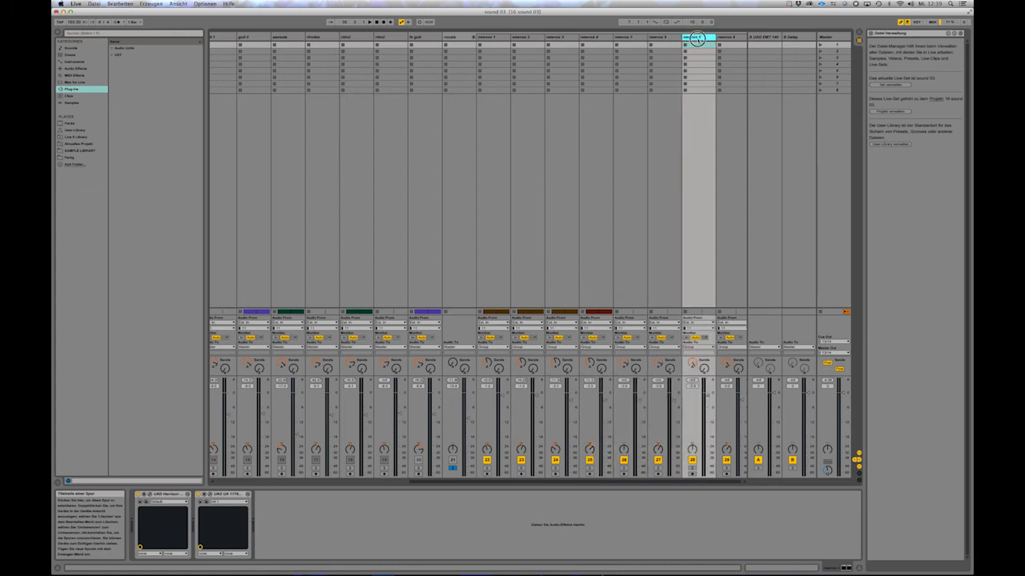
{"action": "left_click", "coordinate": [728, 38]}
Review the Fairchild and Harrison EQ windows on vocals group track 21.
{"action": "left_click", "coordinate": [453, 38]}
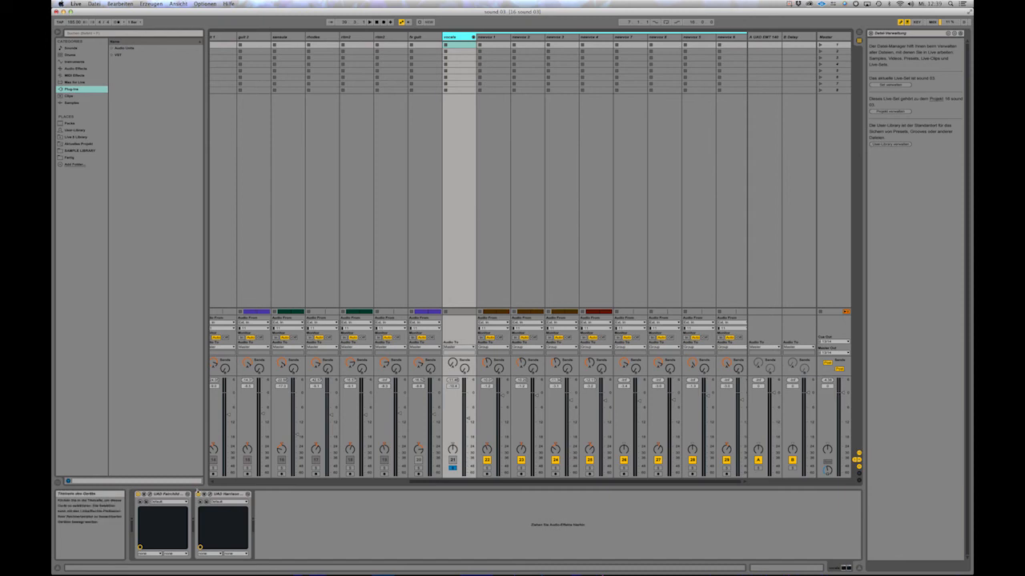
{"action": "left_click", "coordinate": [149, 495]}
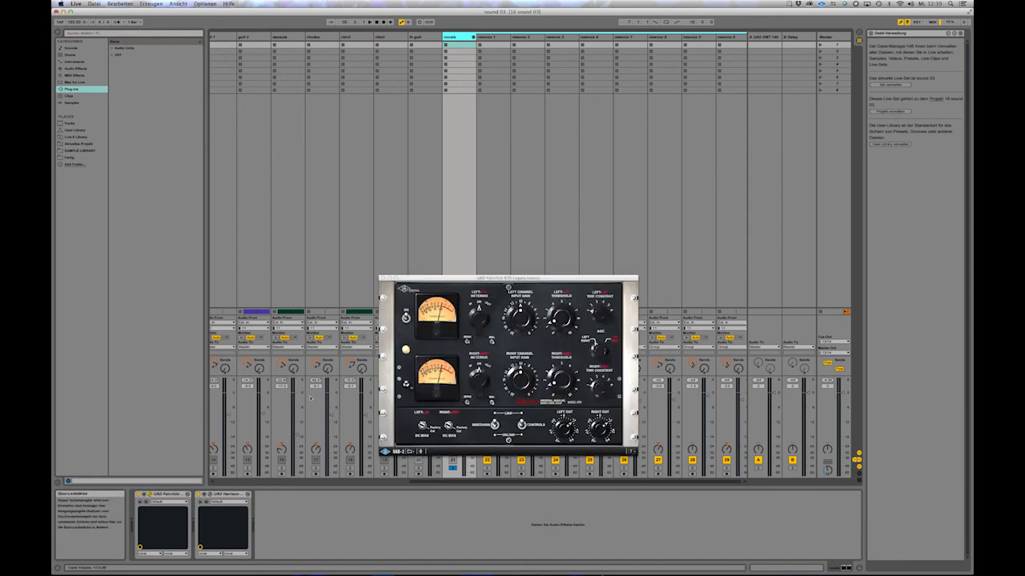
{"action": "left_click_drag", "start_coordinate": [446, 277], "coordinate": [356, 170]}
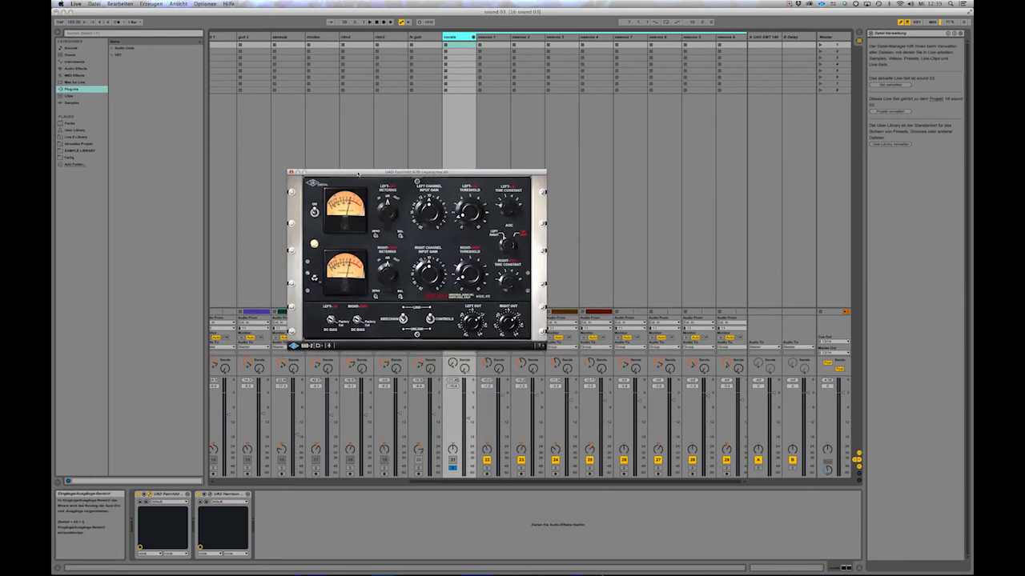
{"action": "left_click", "coordinate": [214, 495]}
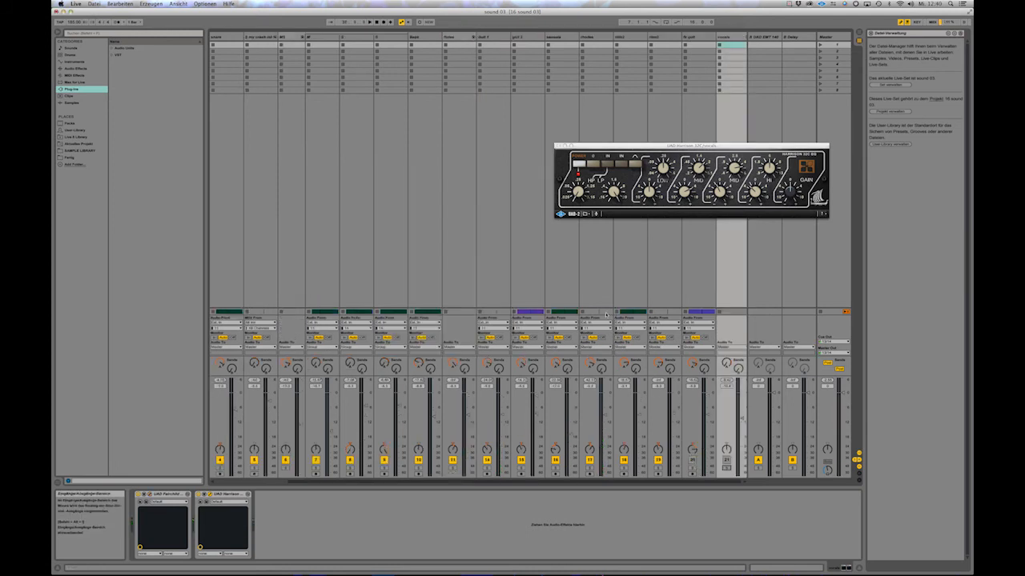
Switch vocals group track 21 back on, play the full mix and close the Harrison EQ window.
{"action": "left_click", "coordinate": [692, 461]}
{"action": "left_click", "coordinate": [728, 461]}
{"action": "key", "text": "space"}
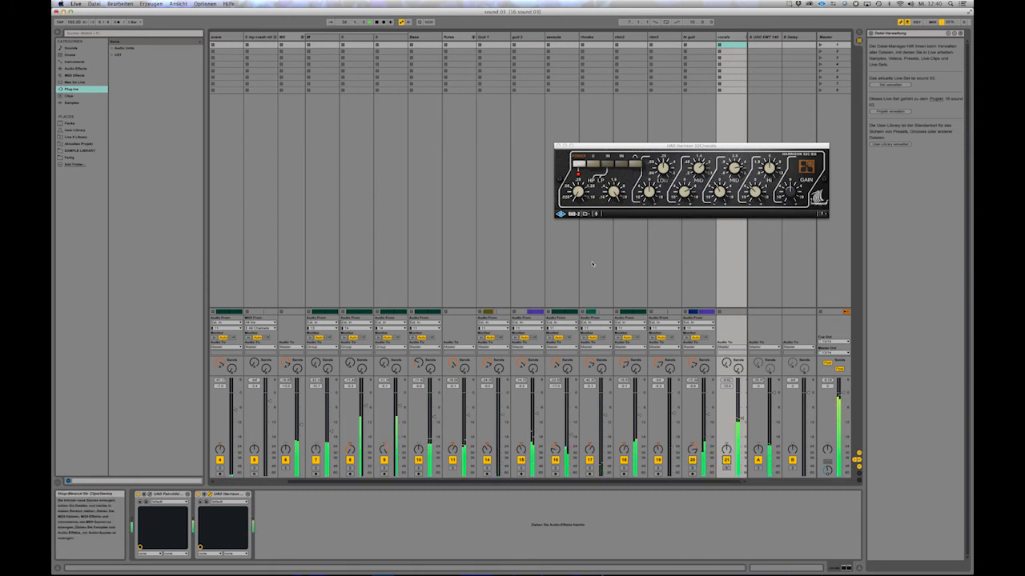
{"action": "left_click", "coordinate": [558, 146]}
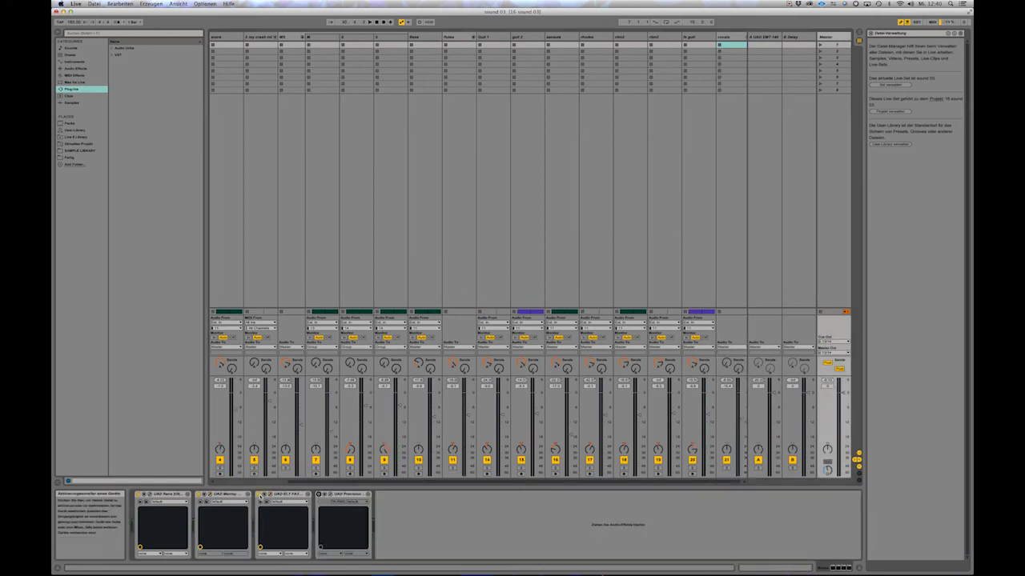
On the Master track, enable the Precision Limiter and bypass the EL7 FATSO, Manley and Neve effects.
{"action": "left_click", "coordinate": [319, 495]}
{"action": "left_click", "coordinate": [260, 496]}
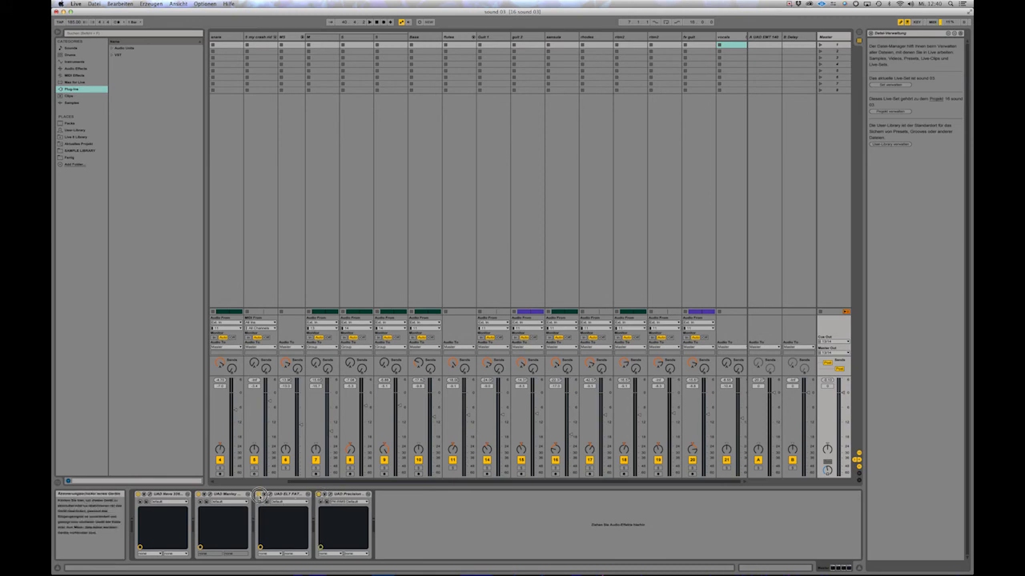
{"action": "left_click", "coordinate": [200, 495]}
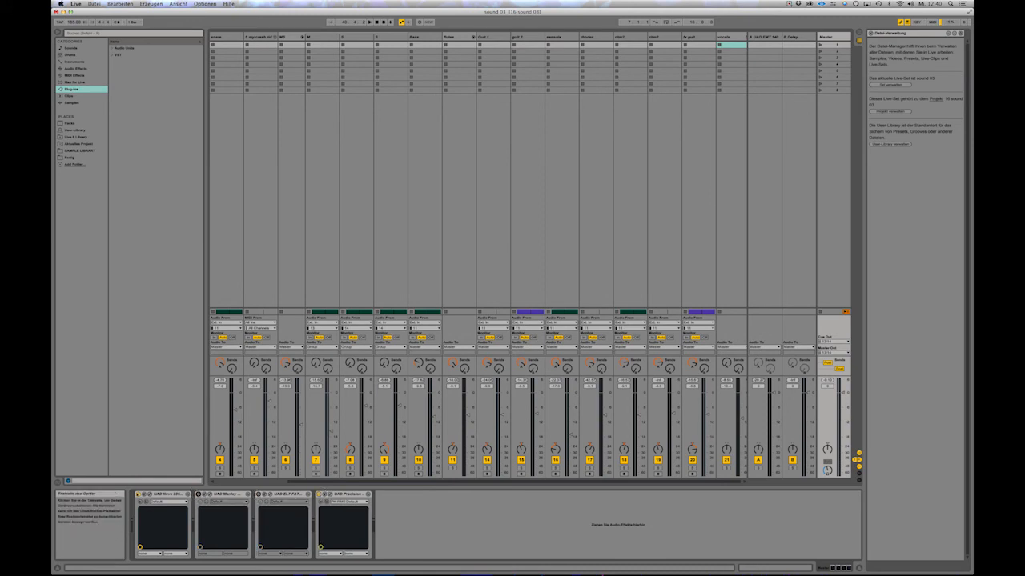
{"action": "left_click", "coordinate": [139, 495]}
Open the Master's Neve, Manley, EL7 FATSO and Precision Limiter windows and arrange them without overlap.
{"action": "left_click", "coordinate": [150, 495]}
{"action": "left_click", "coordinate": [210, 495]}
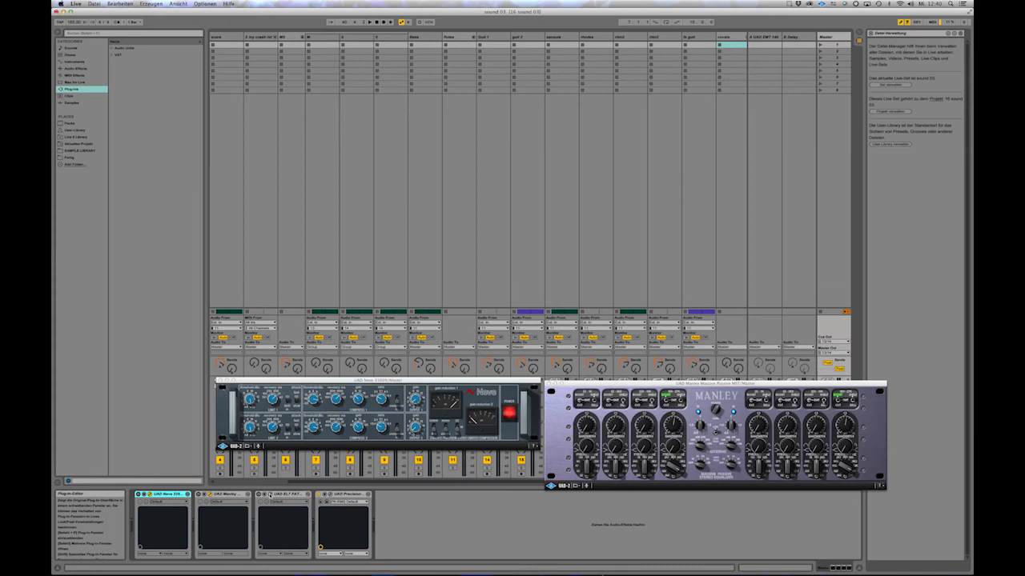
{"action": "left_click", "coordinate": [270, 494]}
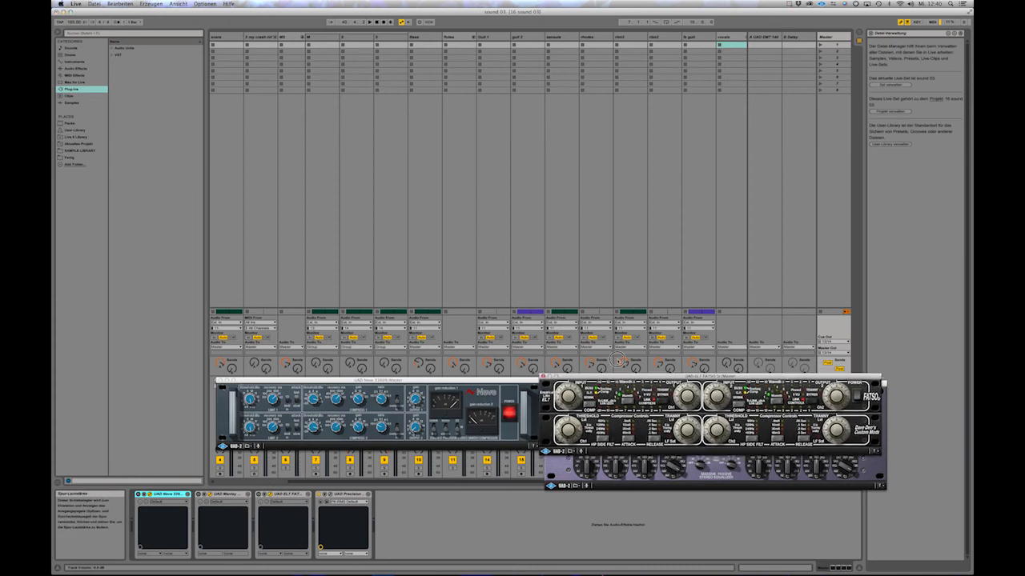
{"action": "left_click_drag", "start_coordinate": [621, 381], "coordinate": [593, 233]}
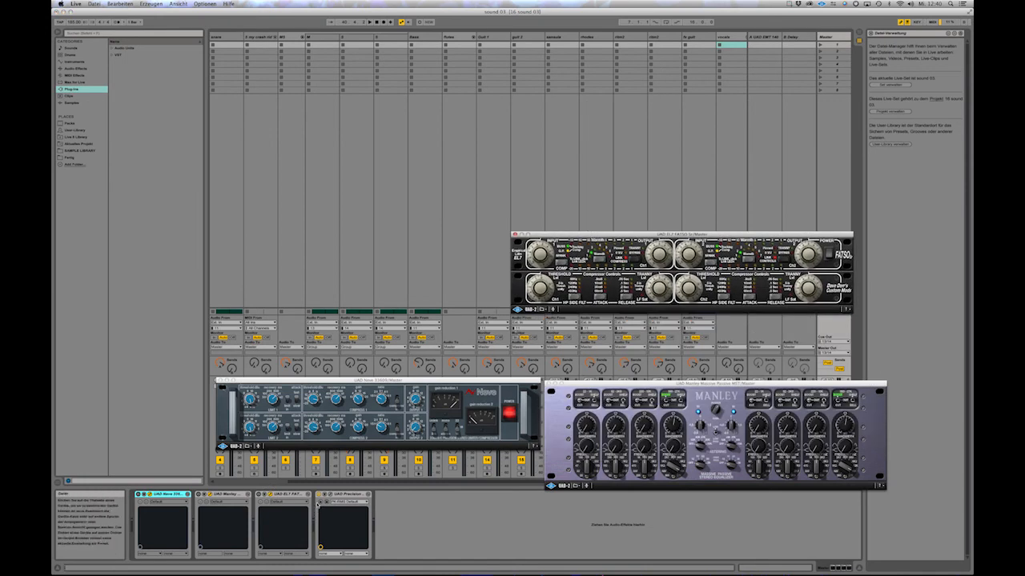
{"action": "left_click", "coordinate": [329, 495]}
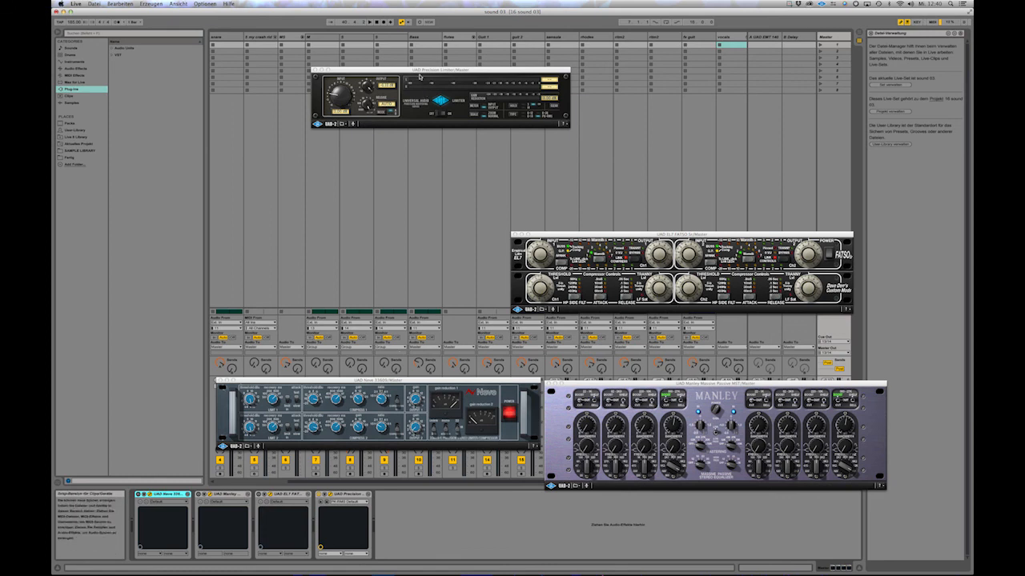
{"action": "left_click", "coordinate": [420, 73]}
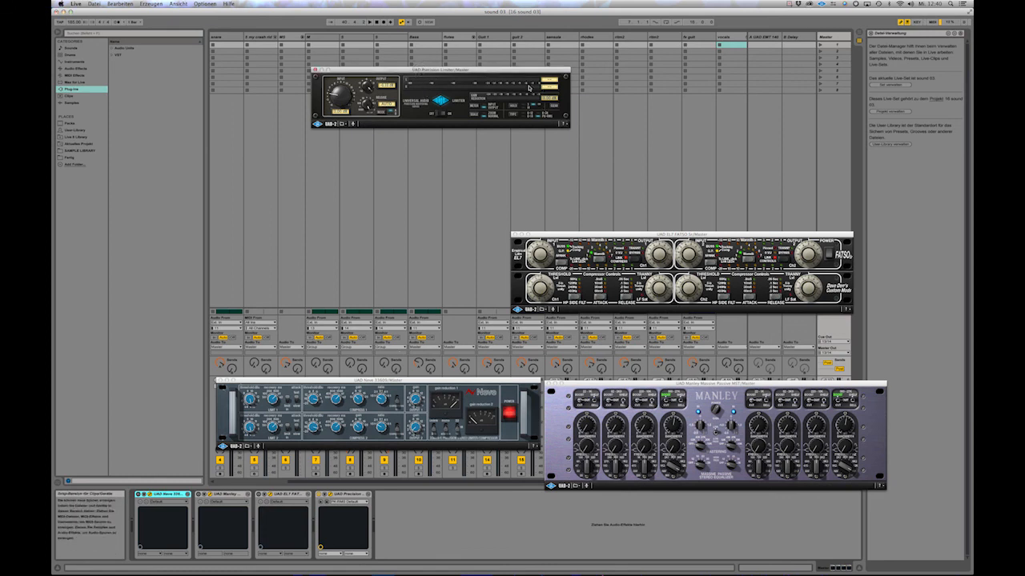
Move the Neve window clear of the other plug-ins and enable the Neve during full-mix playback.
{"action": "left_click_drag", "start_coordinate": [341, 380], "coordinate": [302, 328]}
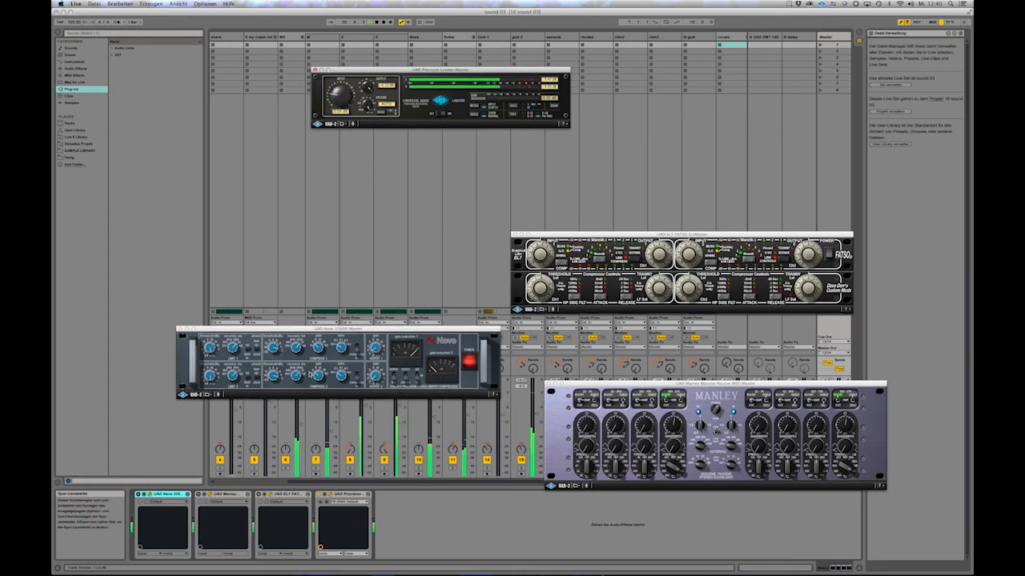
{"action": "left_click_drag", "start_coordinate": [273, 331], "coordinate": [254, 330]}
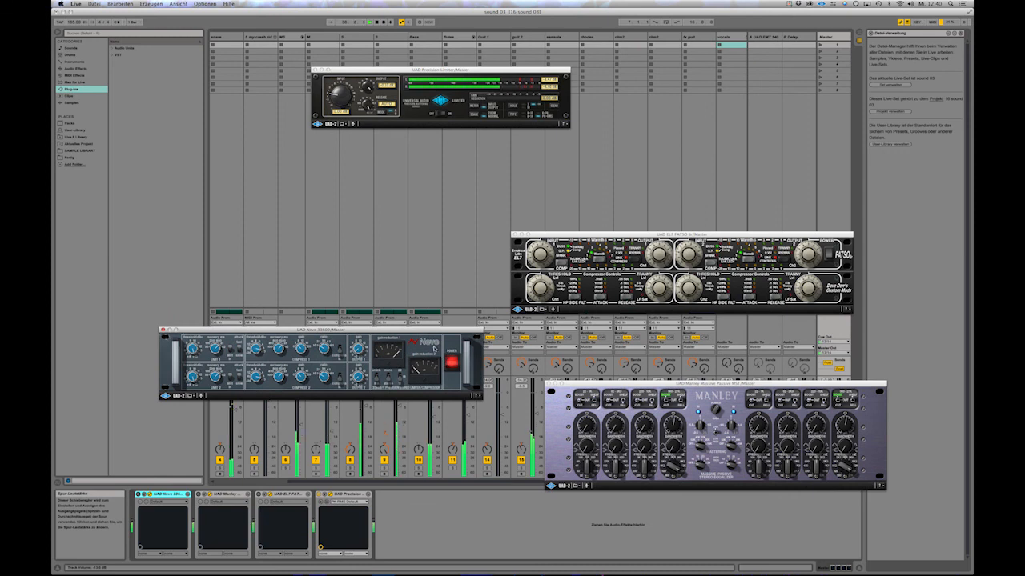
{"action": "left_click", "coordinate": [138, 494]}
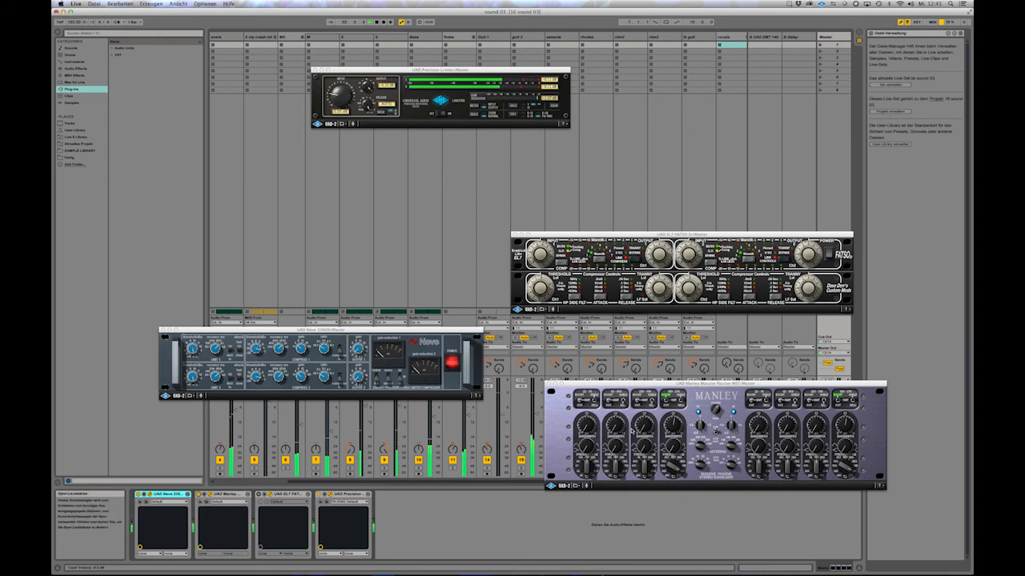
Place the Manley Massive Passive window above the Neve and re-engage its highest band during playback.
{"action": "left_click_drag", "start_coordinate": [617, 384], "coordinate": [228, 186]}
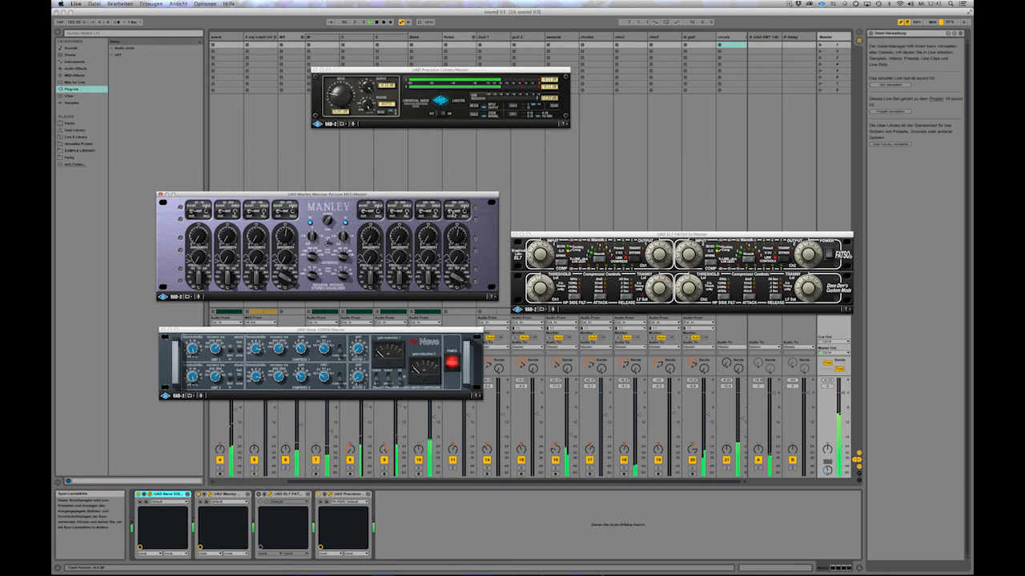
{"action": "left_click", "coordinate": [452, 210]}
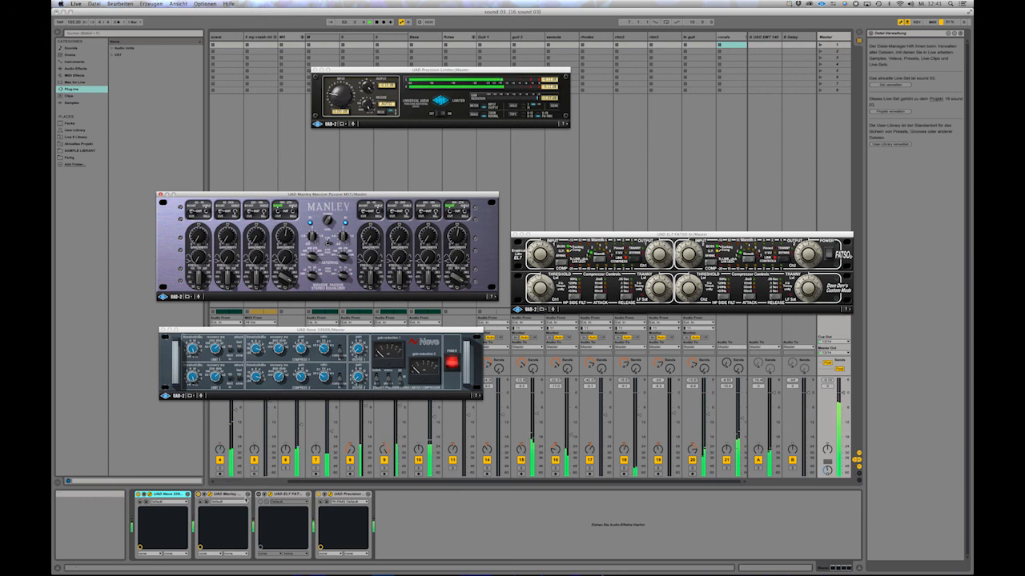
{"action": "left_click", "coordinate": [235, 496]}
Enable the EL7 FATSO with its window beside the Manley, compare it bypassed and active, and select the Precision Limiter.
{"action": "left_click", "coordinate": [283, 495]}
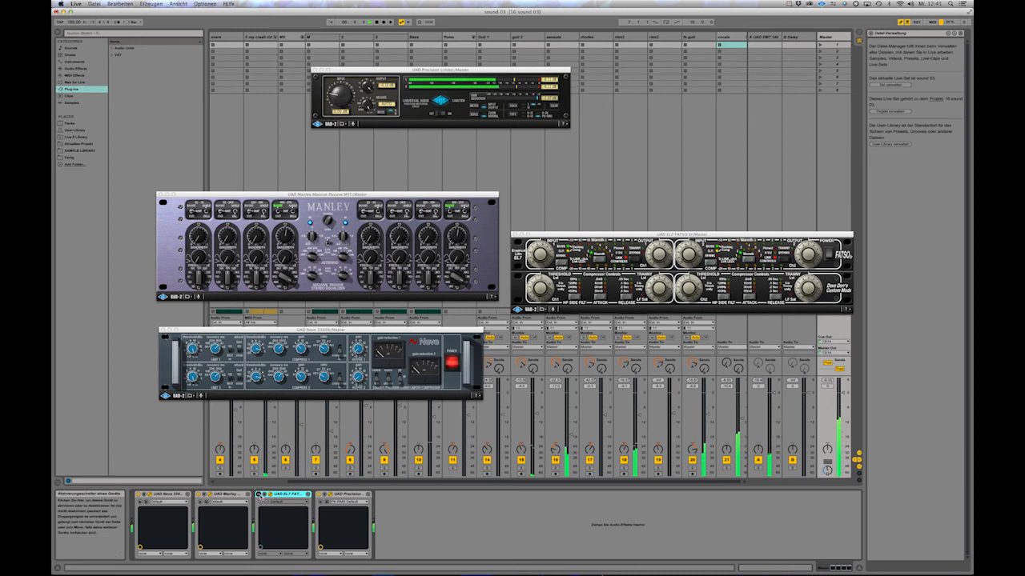
{"action": "left_click", "coordinate": [606, 235]}
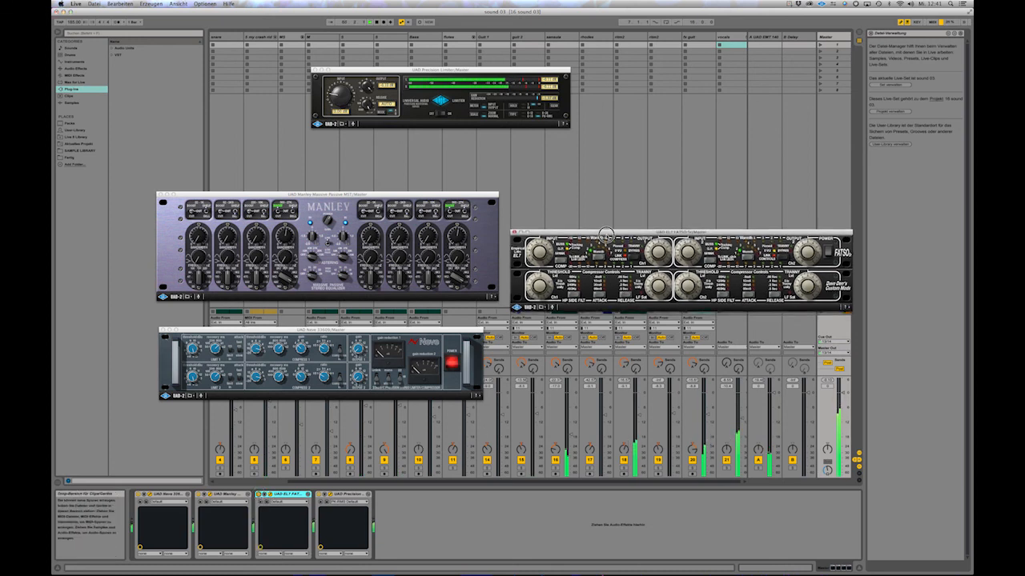
{"action": "left_click_drag", "start_coordinate": [606, 235], "coordinate": [600, 195]}
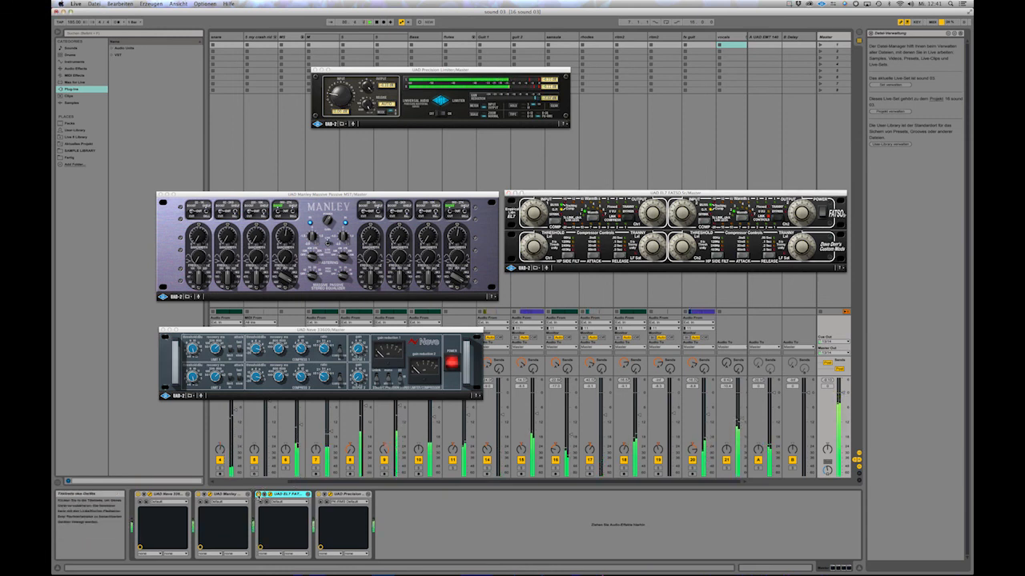
{"action": "left_click", "coordinate": [259, 493]}
{"action": "left_click", "coordinate": [259, 494]}
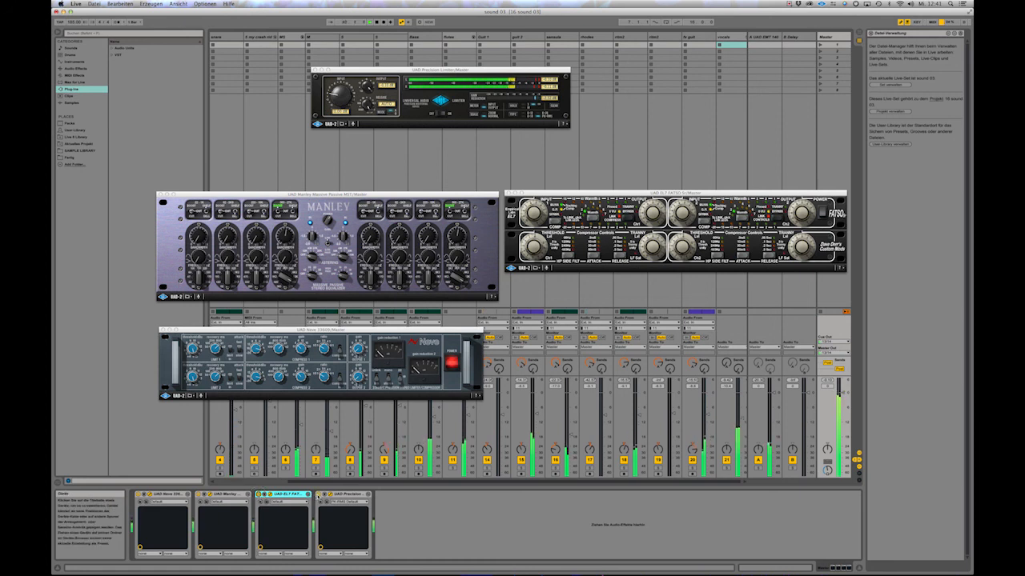
{"action": "left_click", "coordinate": [350, 494]}
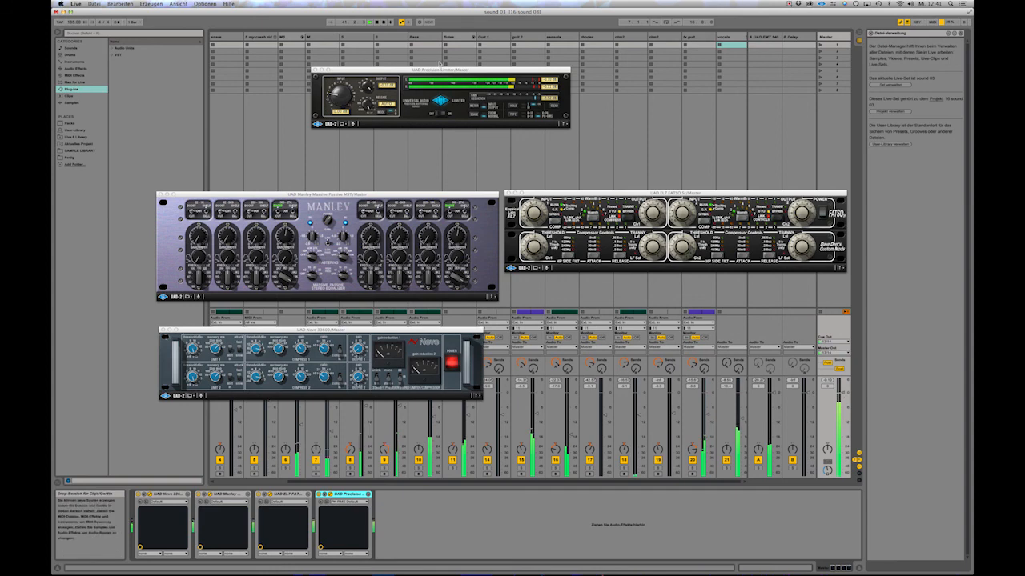